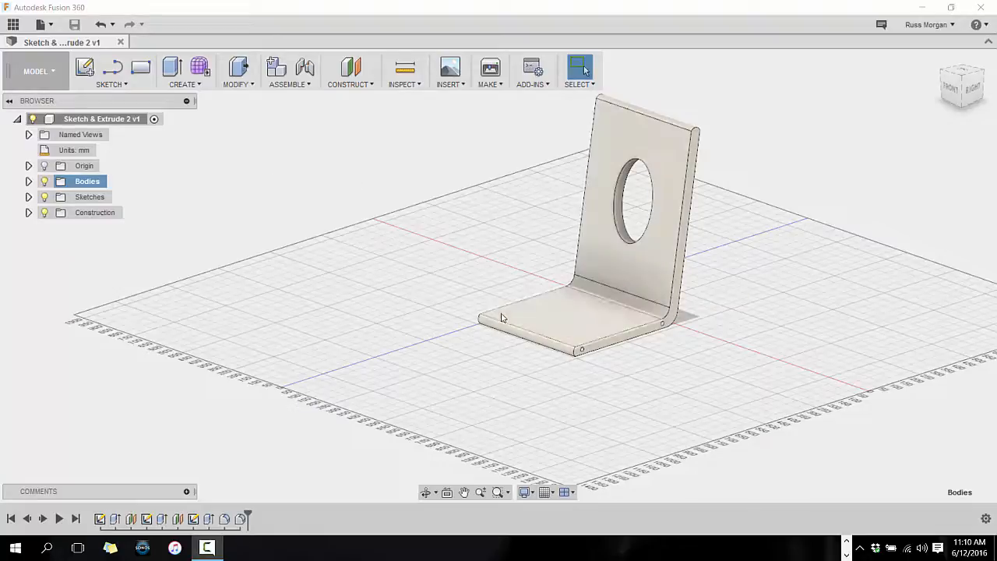
Step: Create a form and draw a center-rectangle T-spline box, about 370 by 429 mm, on the horizontal plane behind the upright panel
{"action": "scroll", "coordinate": [759, 278], "scroll_direction": "down", "scroll_amount": 3}
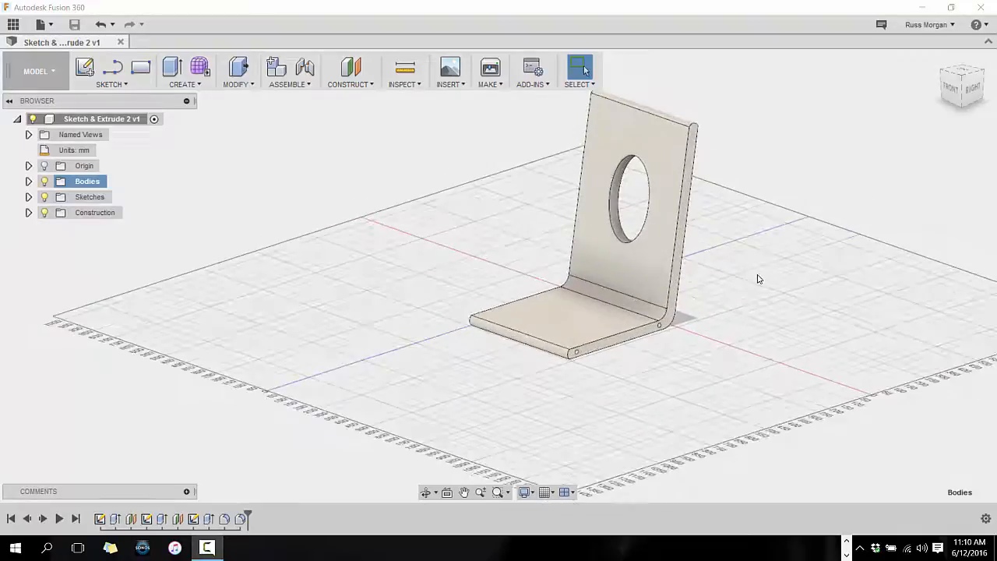
{"action": "middle_click_drag", "start_coordinate": [756, 278], "coordinate": [646, 307], "text": "shift"}
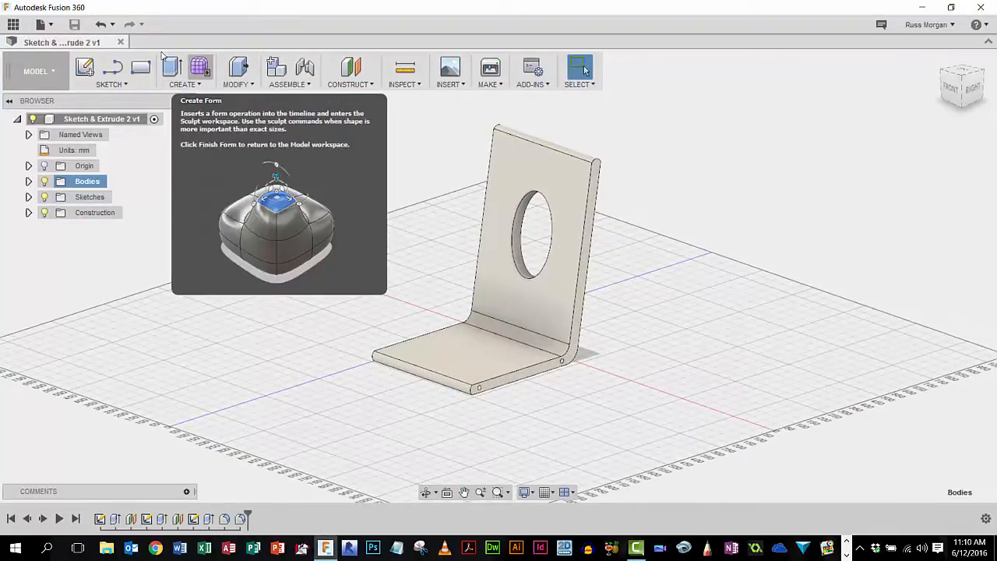
{"action": "left_click", "coordinate": [200, 67]}
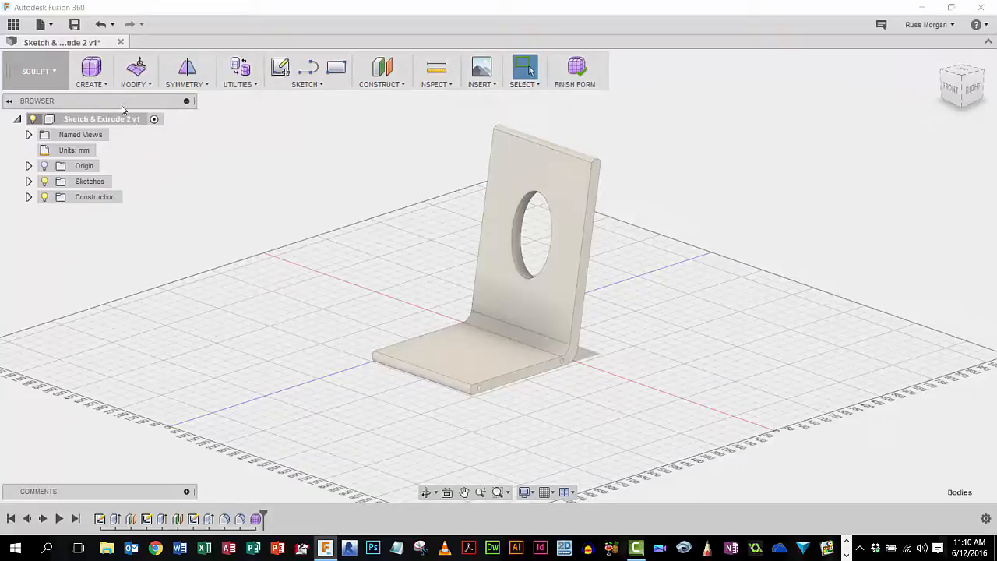
{"action": "left_click", "coordinate": [98, 84]}
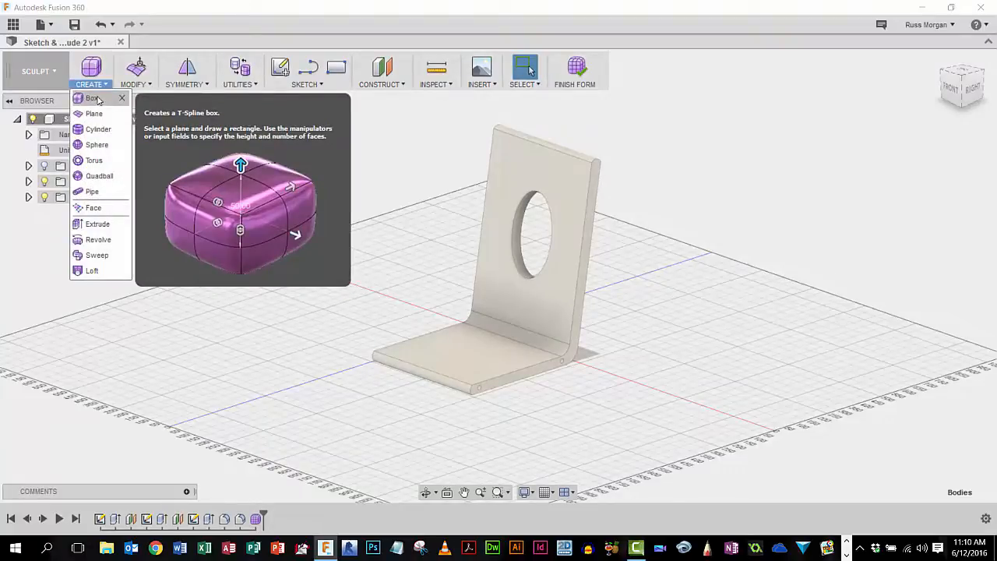
{"action": "left_click", "coordinate": [92, 98]}
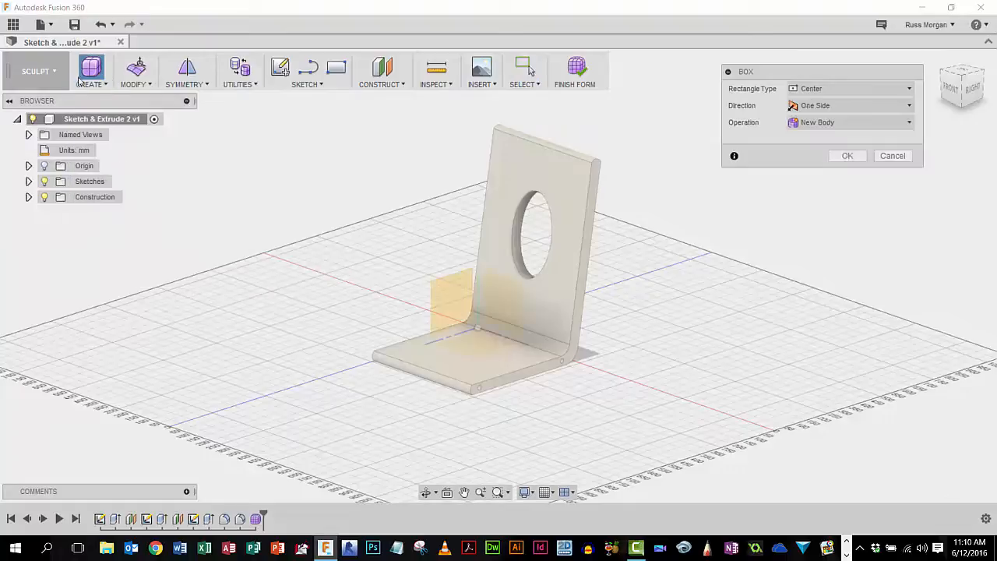
{"action": "left_click", "coordinate": [473, 351]}
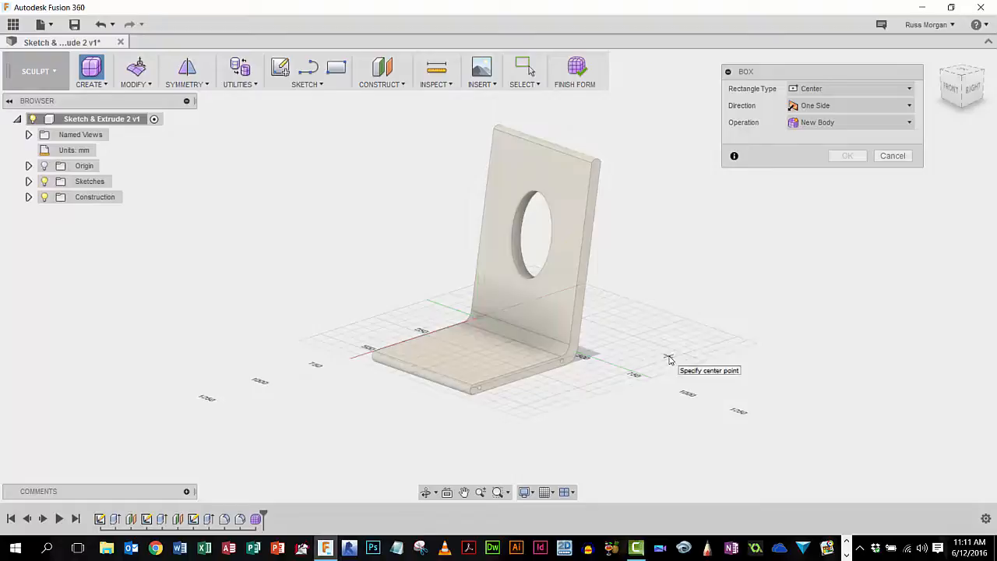
{"action": "left_click", "coordinate": [668, 357]}
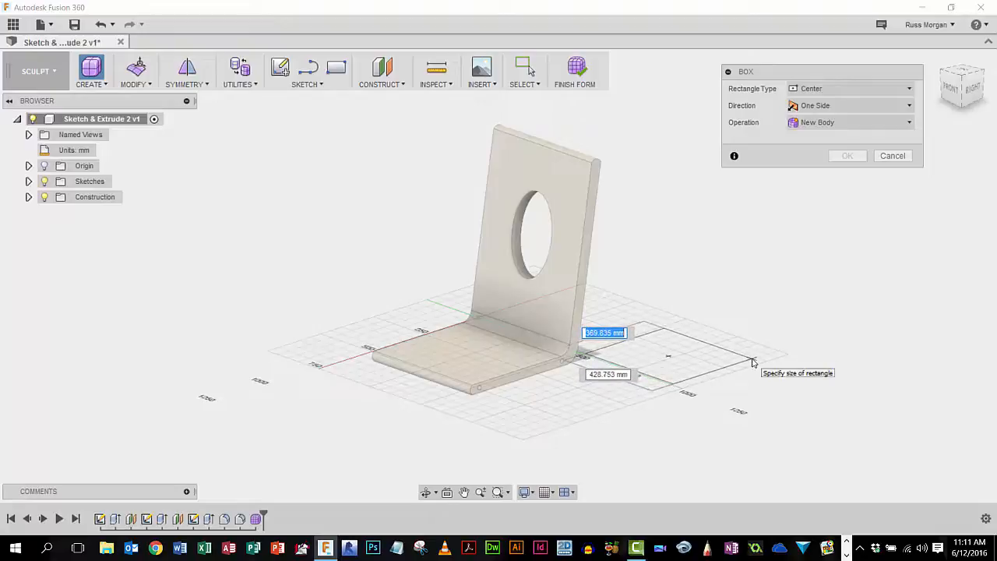
{"action": "left_click", "coordinate": [753, 362]}
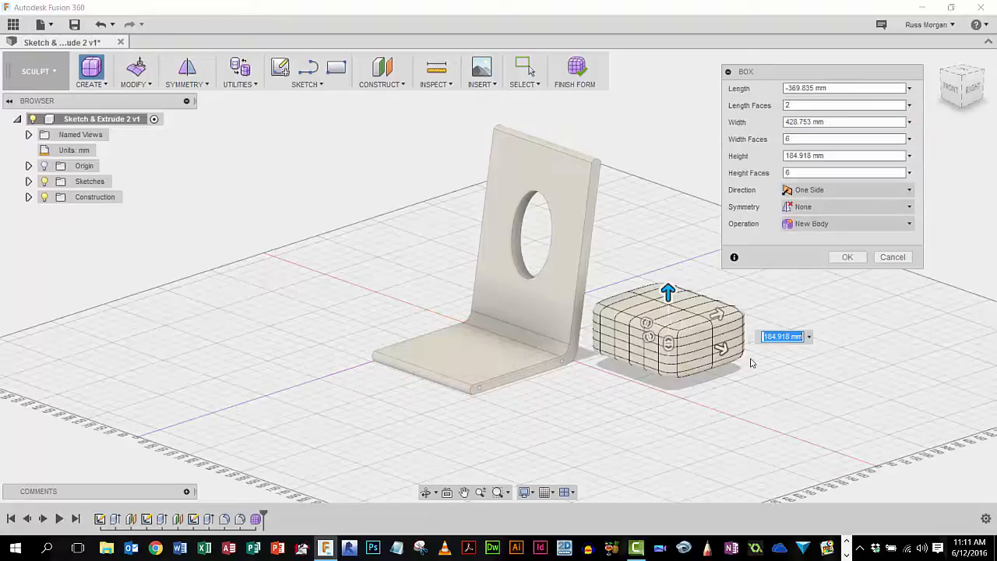
Step: Set the T-spline box's height to 80 mm, its width to 480 mm and its length to 400 mm
{"action": "left_click", "coordinate": [792, 156]}
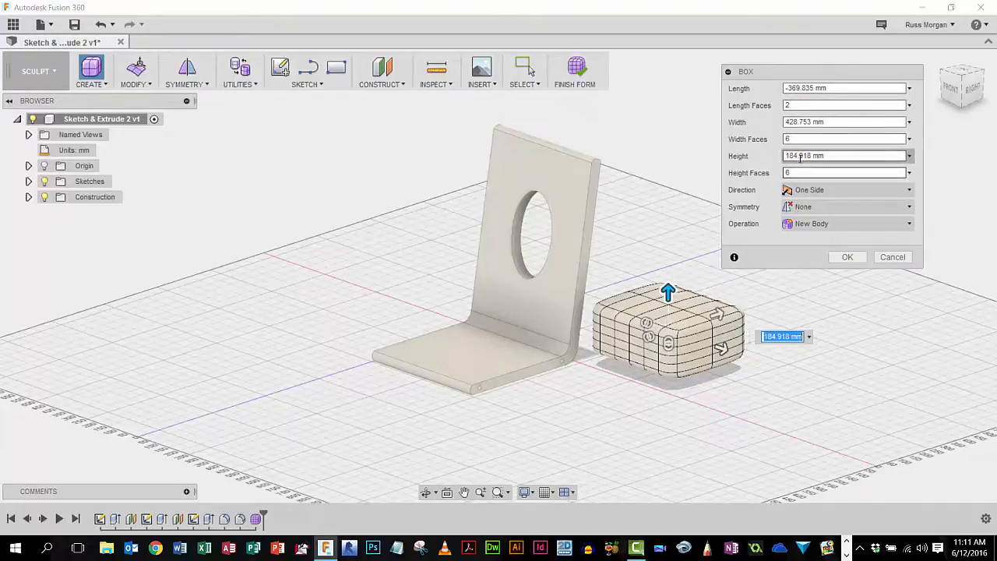
{"action": "left_click_drag", "start_coordinate": [811, 156], "coordinate": [772, 159]}
{"action": "type", "text": "80"}
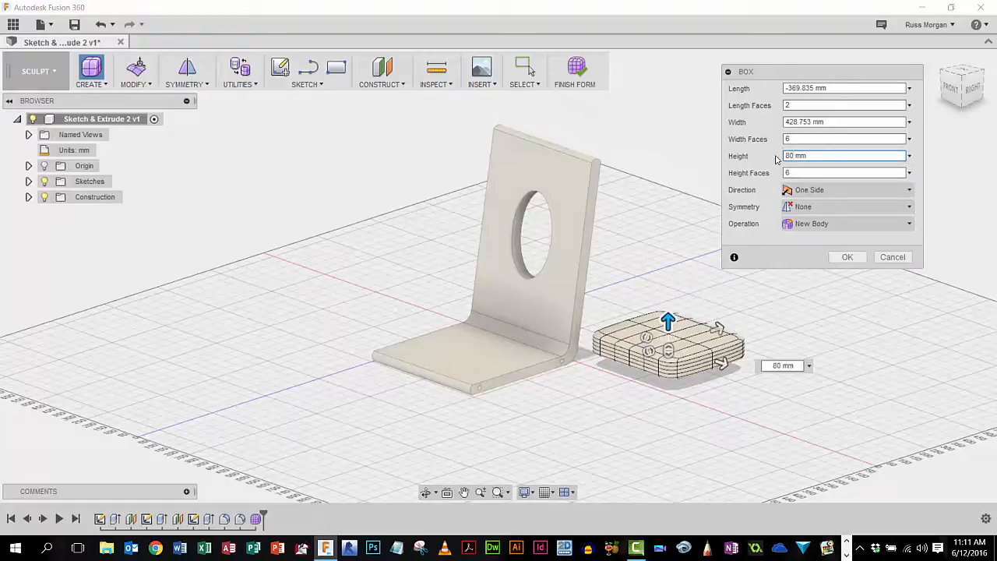
{"action": "left_click", "coordinate": [793, 121]}
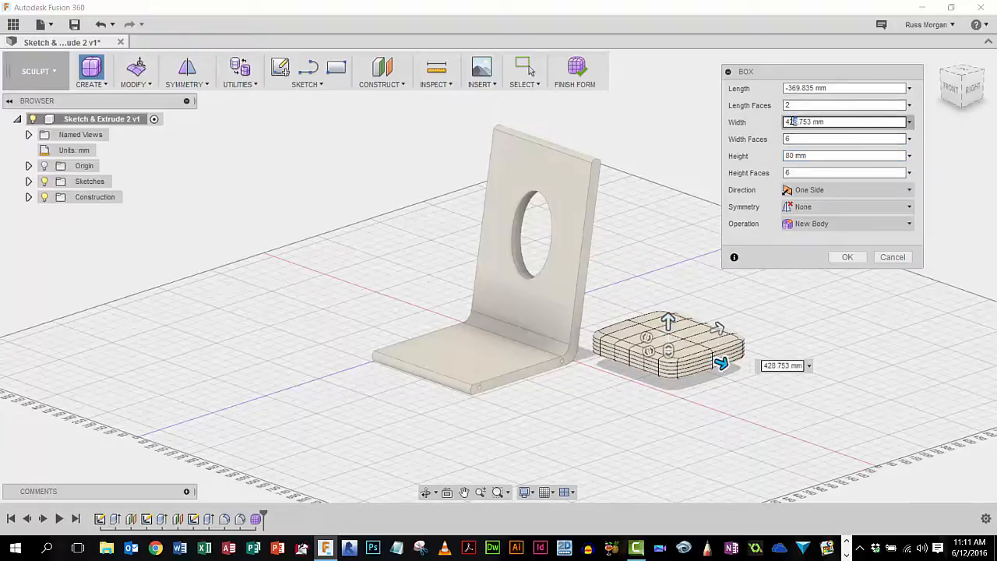
{"action": "left_click_drag", "start_coordinate": [810, 122], "coordinate": [781, 122]}
{"action": "type", "text": "48"}
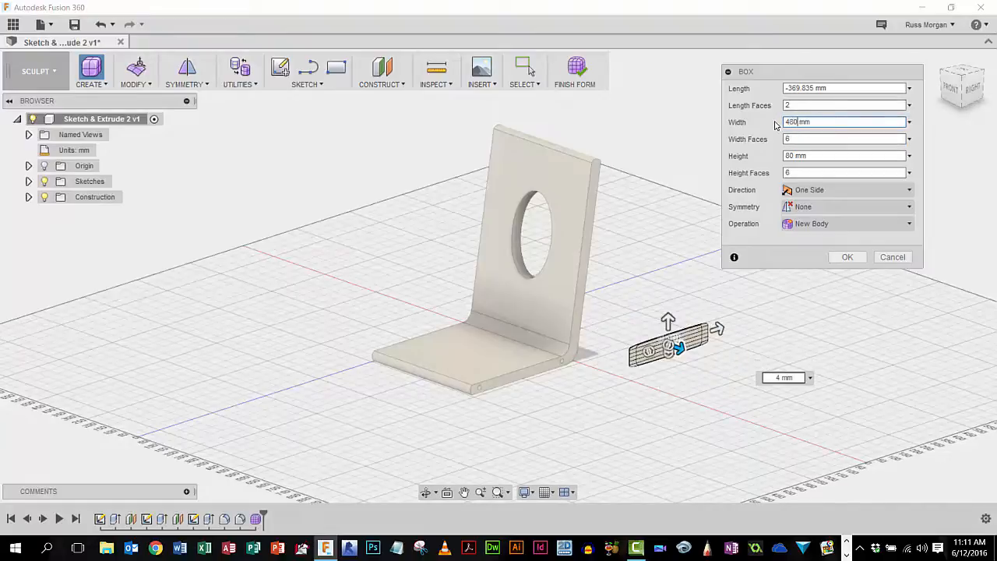
{"action": "type", "text": "0"}
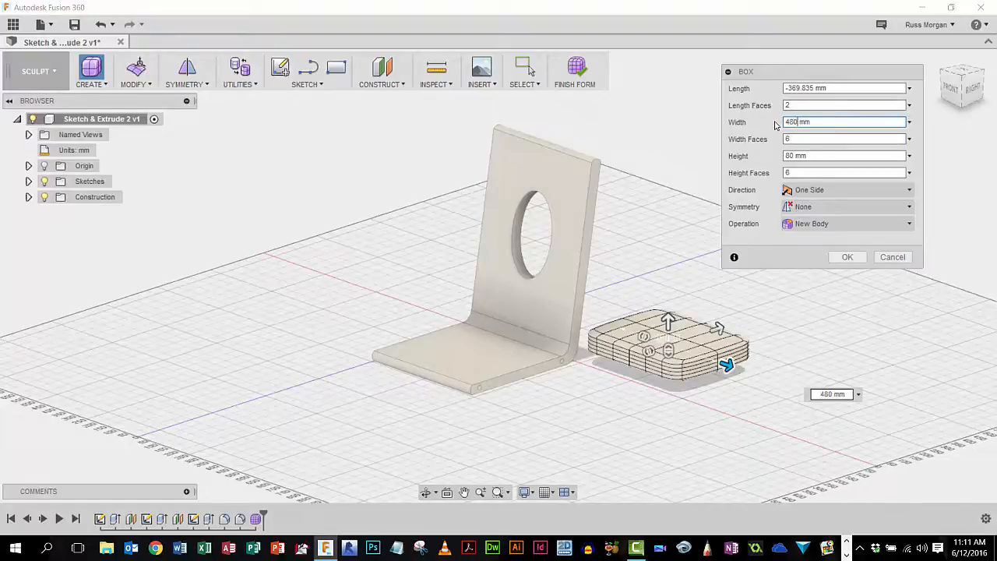
{"action": "left_click", "coordinate": [815, 88]}
{"action": "left_click_drag", "start_coordinate": [814, 88], "coordinate": [769, 89]}
{"action": "type", "text": "4"}
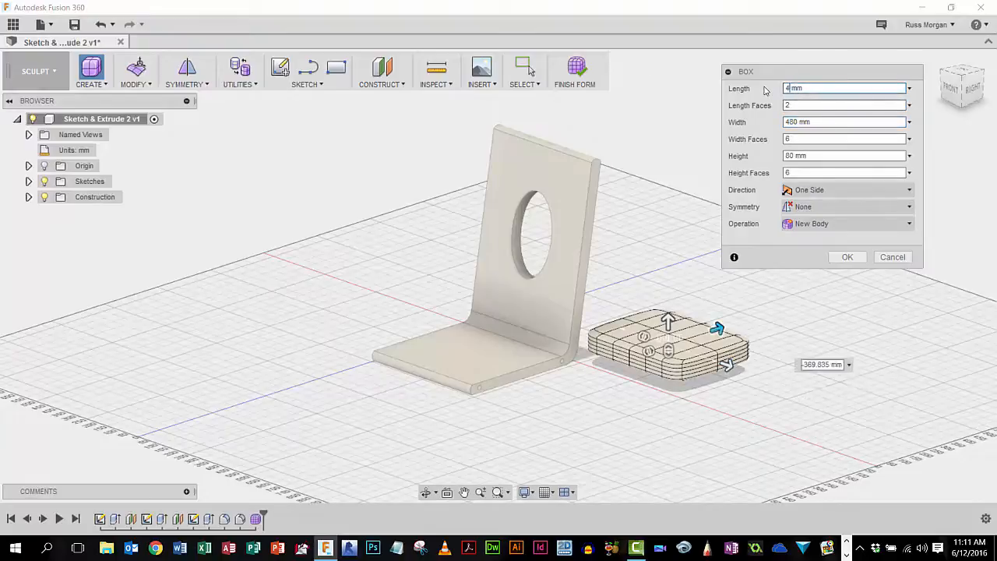
{"action": "type", "text": "00"}
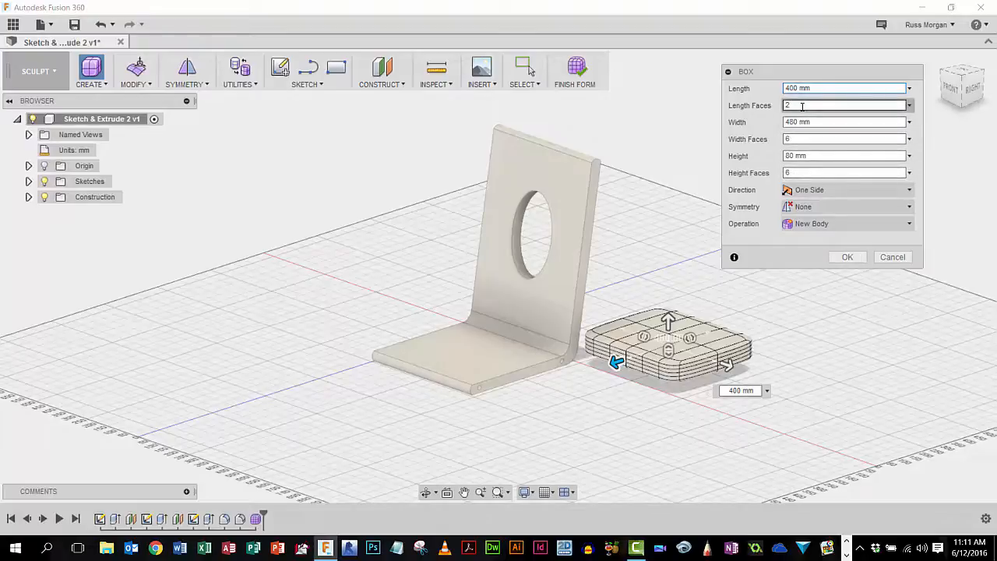
Step: Divide the box into 4 width faces, 4 height faces and 4 length faces, and finish creating it
{"action": "left_click", "coordinate": [796, 139]}
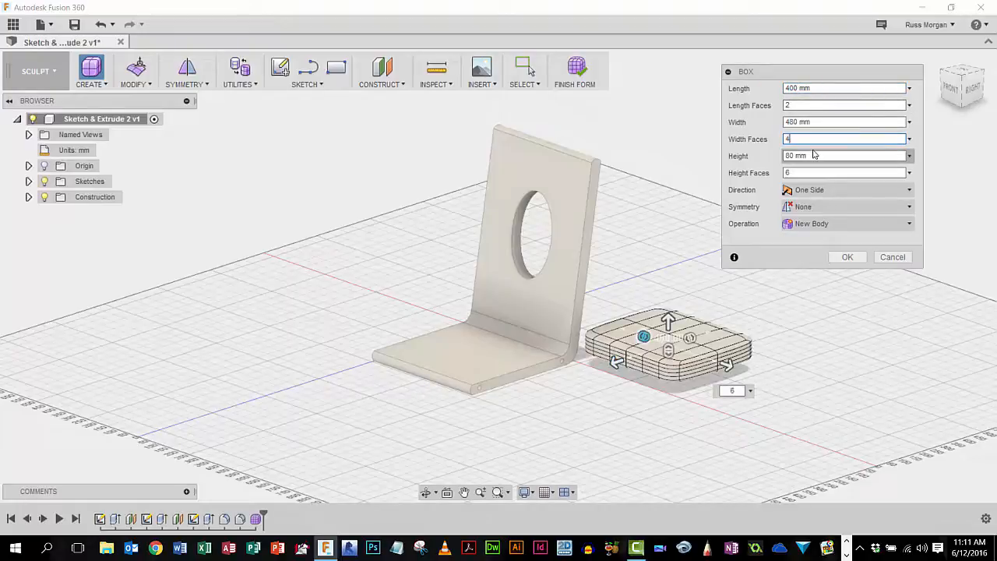
{"action": "type", "text": "4"}
{"action": "left_click", "coordinate": [810, 122]}
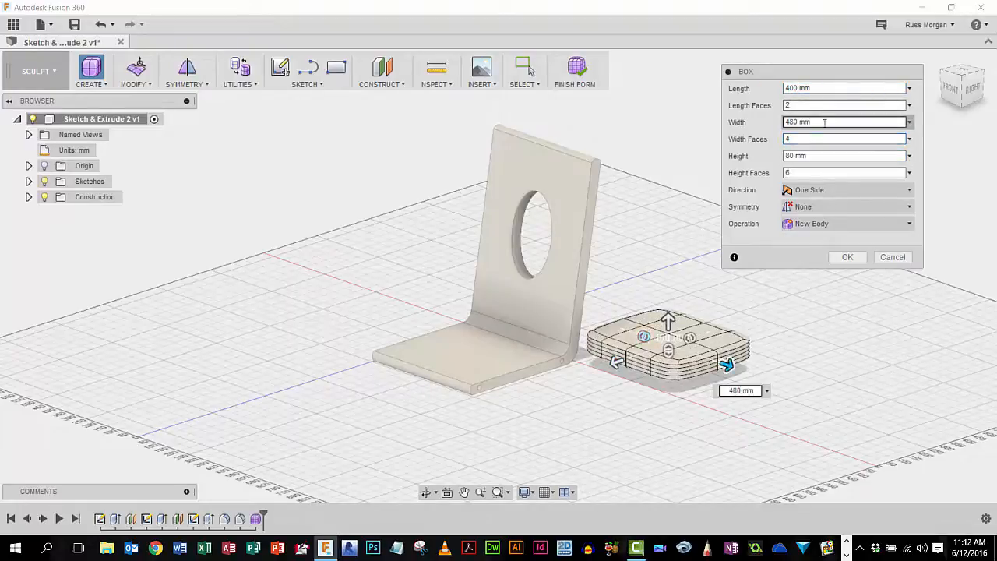
{"action": "left_click", "coordinate": [791, 174]}
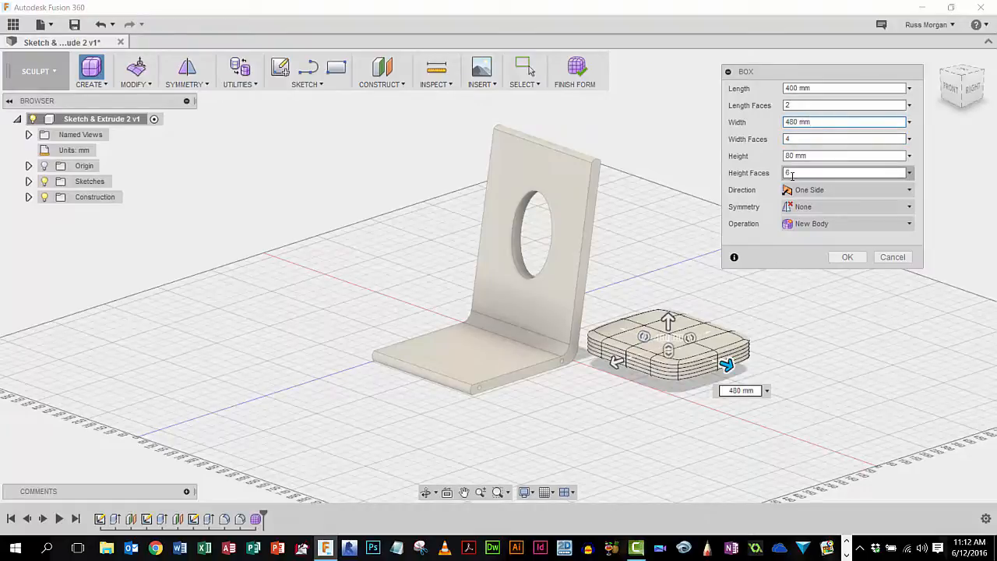
{"action": "left_click_drag", "start_coordinate": [791, 176], "coordinate": [782, 173]}
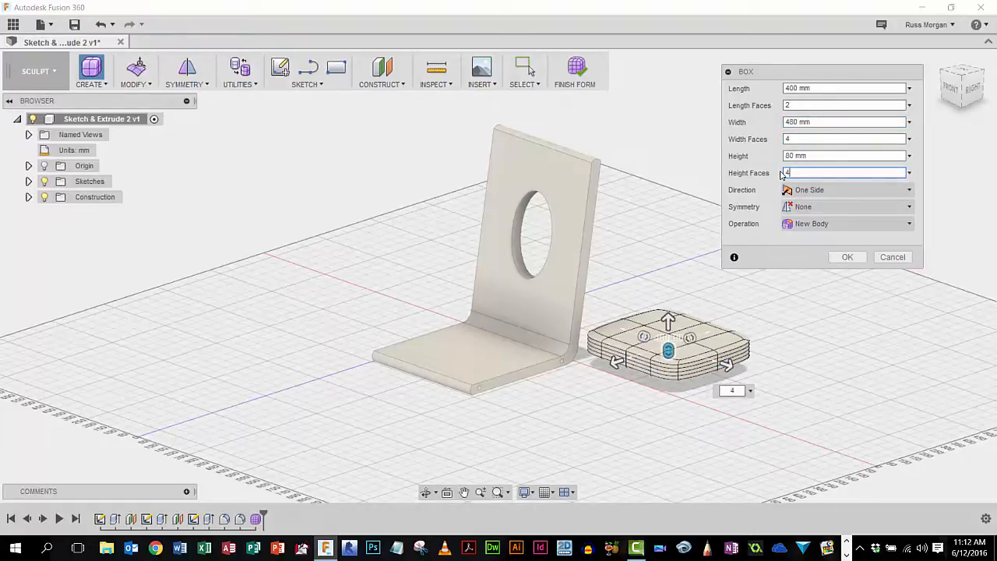
{"action": "key", "text": "shift+Tab"}
{"action": "key", "text": "shift+Tab"}
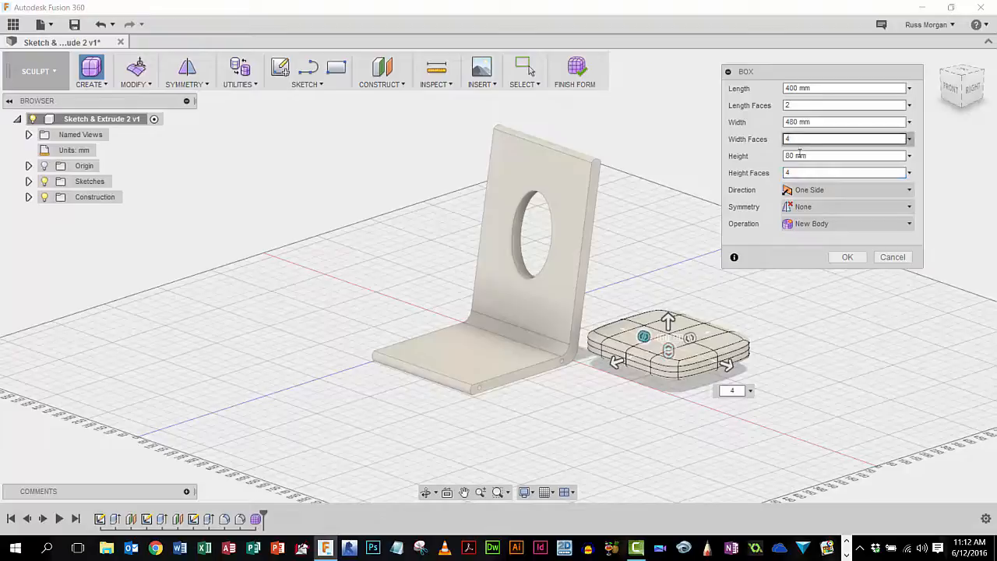
{"action": "left_click", "coordinate": [794, 104]}
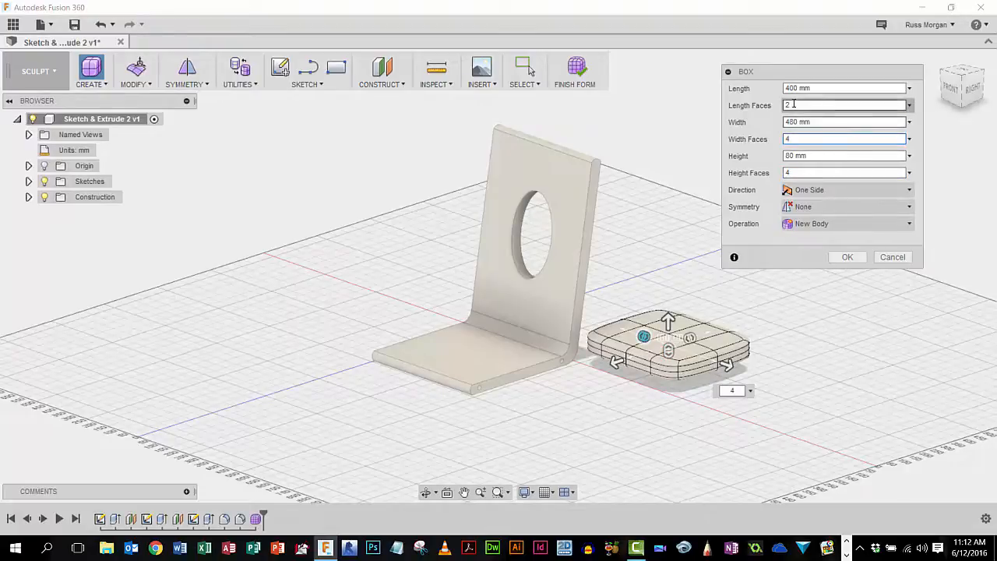
{"action": "left_click_drag", "start_coordinate": [793, 105], "coordinate": [783, 108]}
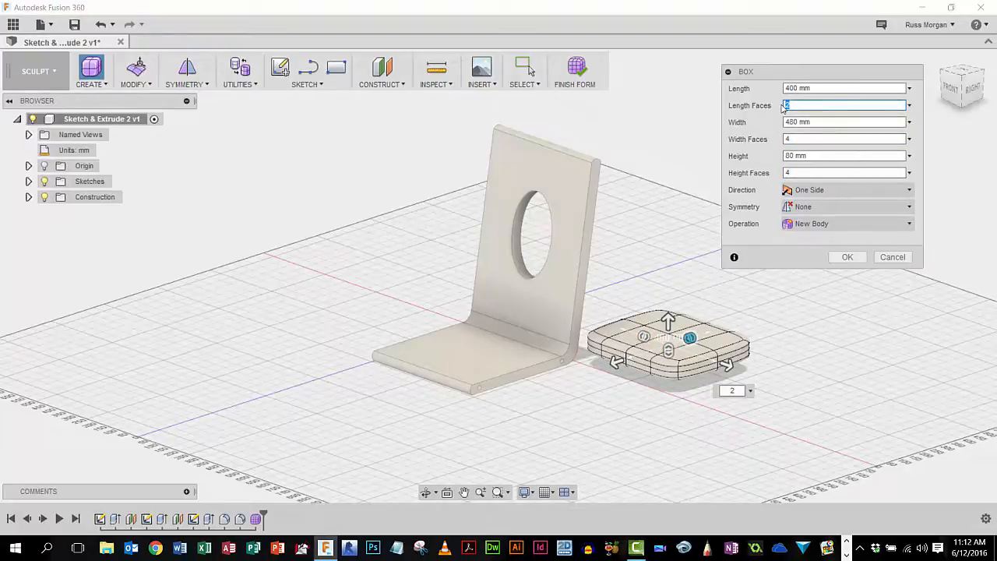
{"action": "type", "text": "4"}
{"action": "key", "text": "Tab"}
{"action": "key", "text": "Tab"}
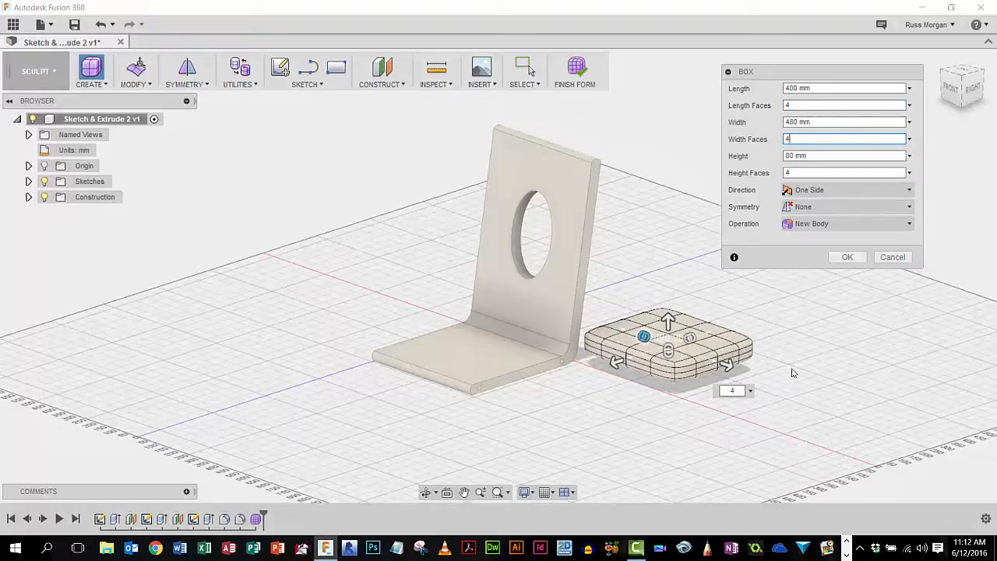
{"action": "left_click", "coordinate": [847, 257]}
Step: Select the four central faces on top of the box and start Edit Form on them
{"action": "scroll", "coordinate": [726, 402], "scroll_direction": "up", "scroll_amount": 5}
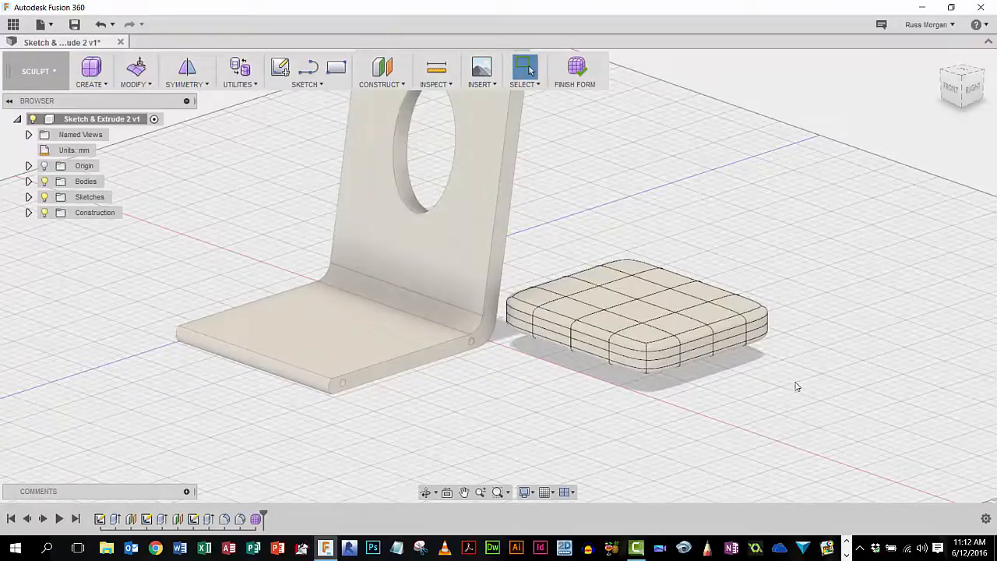
{"action": "middle_click_drag", "start_coordinate": [796, 386], "coordinate": [733, 360], "text": "shift"}
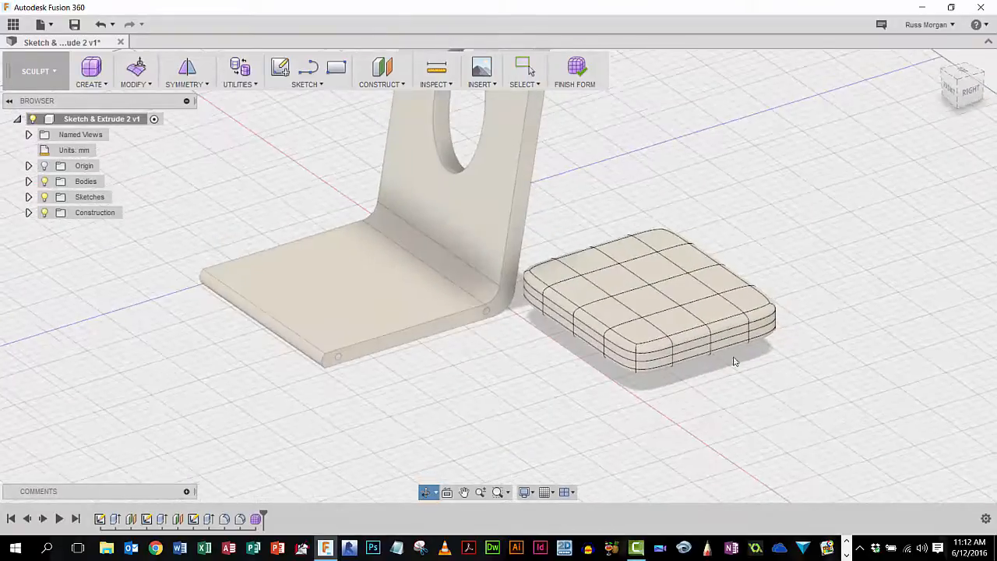
{"action": "left_click", "coordinate": [626, 282]}
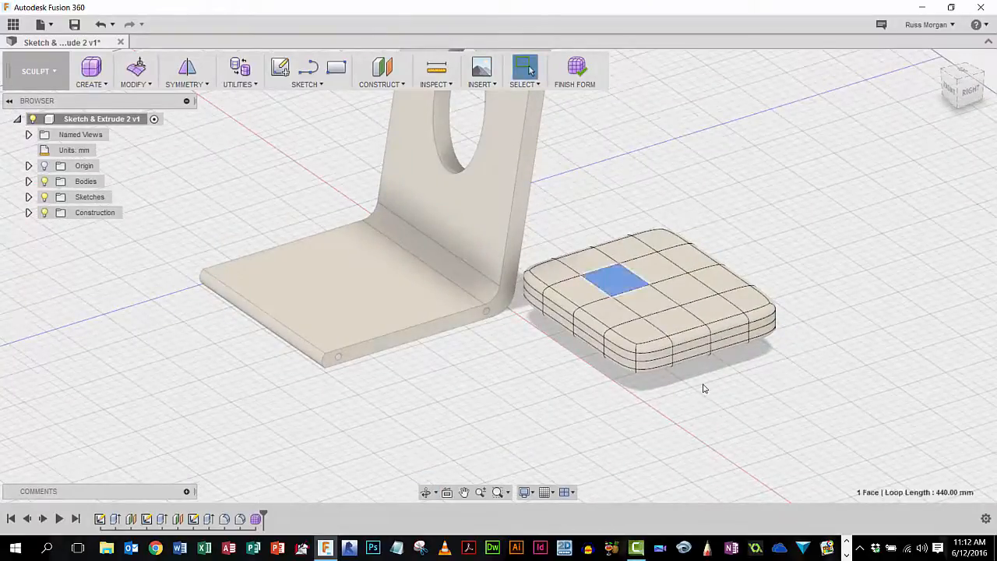
{"action": "left_click", "coordinate": [649, 304]}
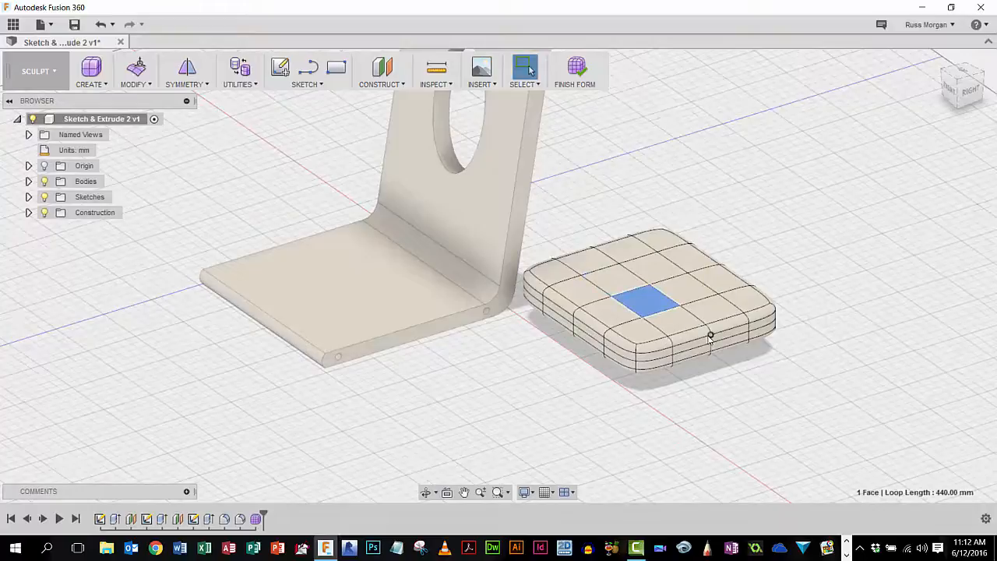
{"action": "left_click", "coordinate": [620, 285], "text": "ctrl"}
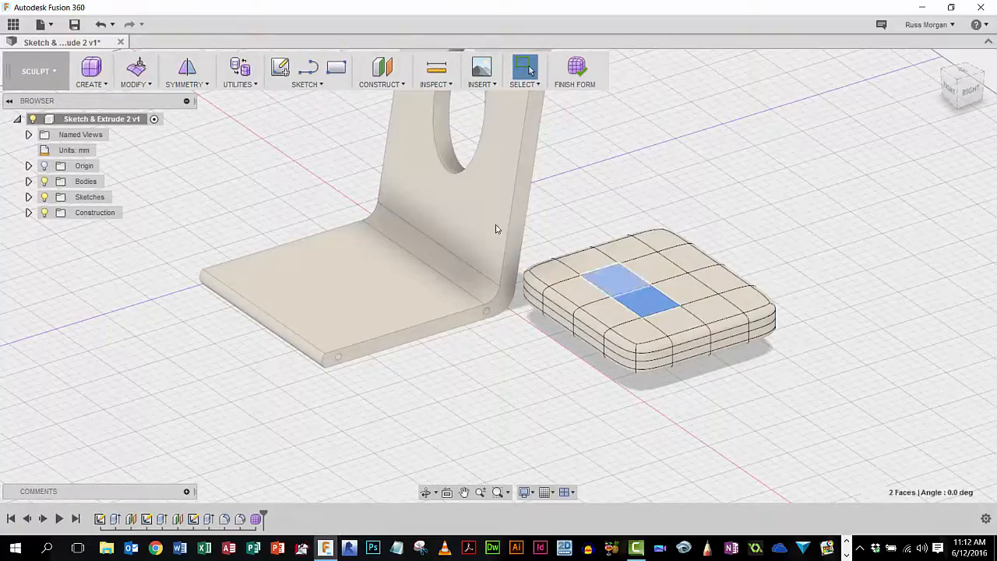
{"action": "left_click", "coordinate": [653, 273], "text": "ctrl"}
{"action": "left_click", "coordinate": [678, 296], "text": "ctrl"}
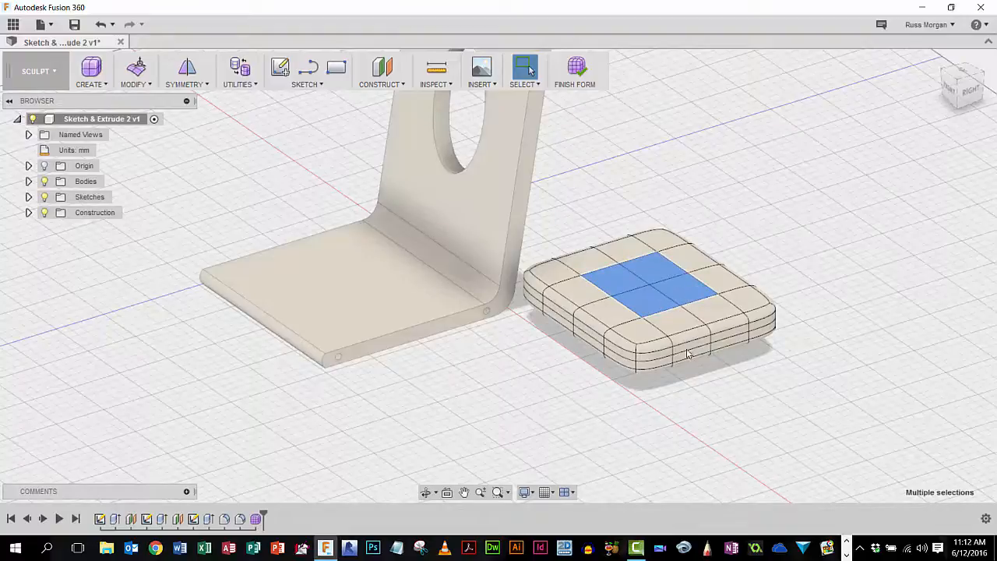
{"action": "right_click", "coordinate": [651, 300]}
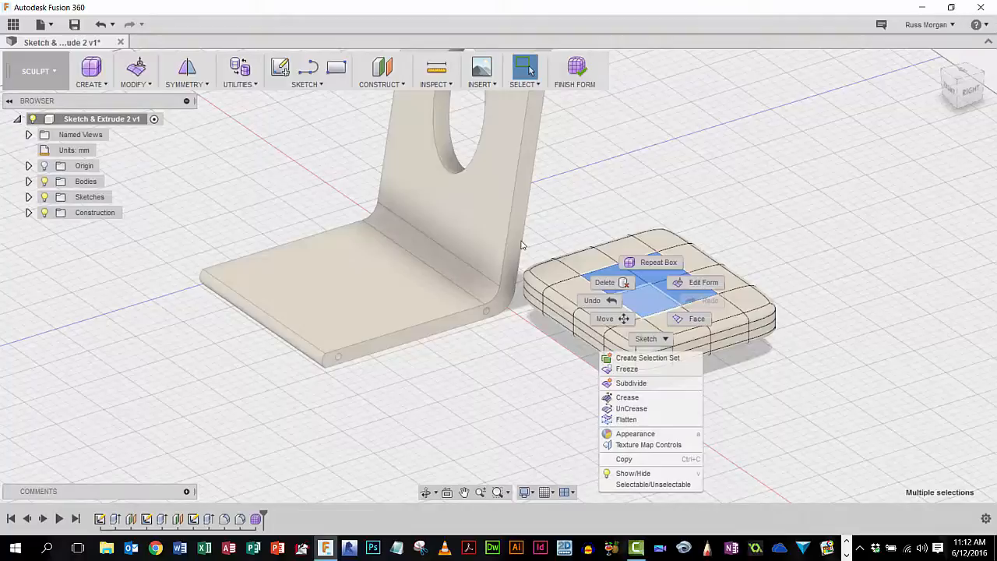
{"action": "left_click", "coordinate": [699, 282]}
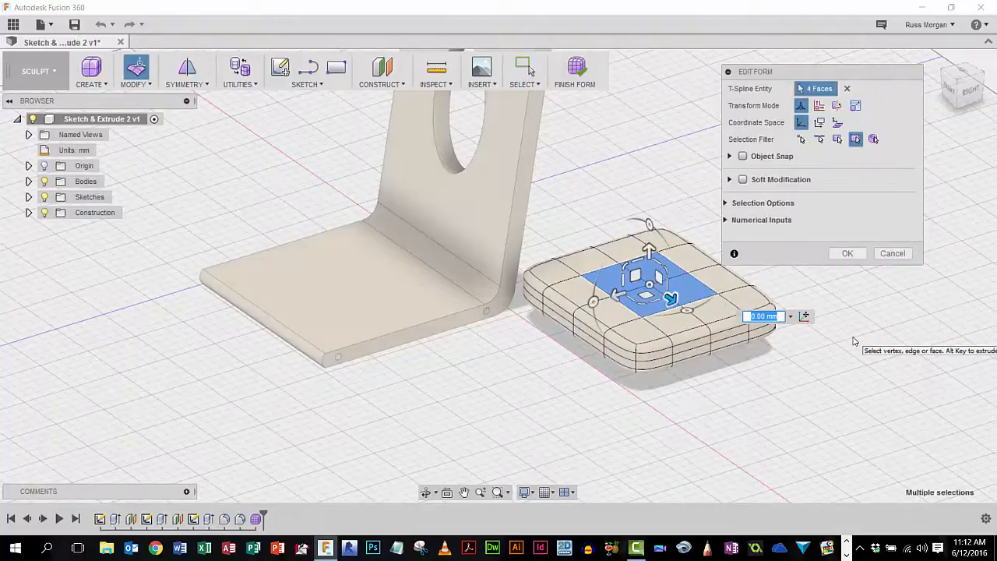
{"action": "mouse_move", "coordinate": [648, 248]}
{"action": "left_mouse_down"}
{"action": "mouse_move", "coordinate": [651, 222]}
{"action": "mouse_move", "coordinate": [650, 285]}
{"action": "mouse_move", "coordinate": [650, 225]}
{"action": "mouse_move", "coordinate": [650, 262]}
{"action": "mouse_move", "coordinate": [651, 248]}
{"action": "left_mouse_up"}
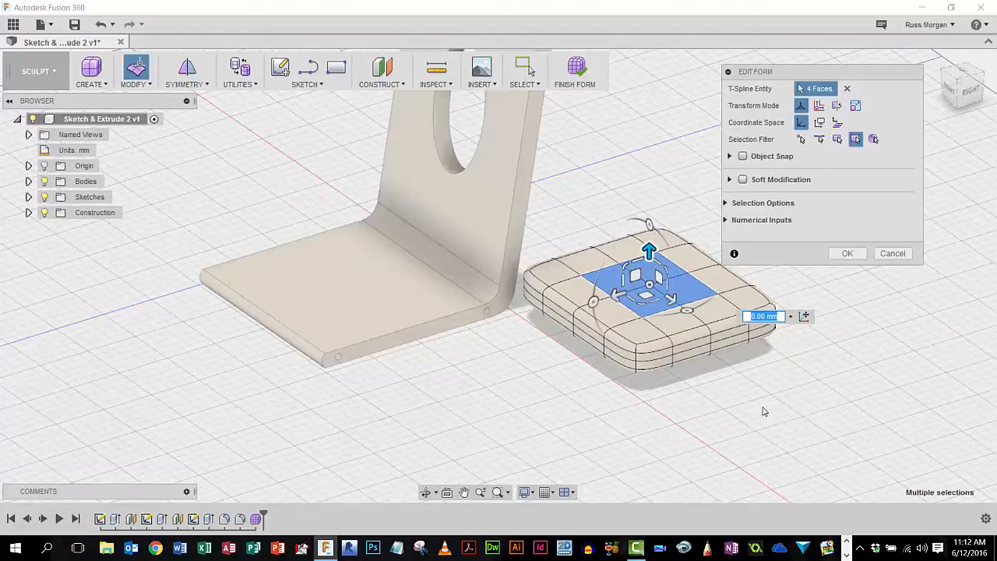
Step: Select the edges and faces on the box's side farthest from the chair, move them -25 mm along the red axis, and try scaling them to about 1.035
{"action": "left_click", "coordinate": [764, 404]}
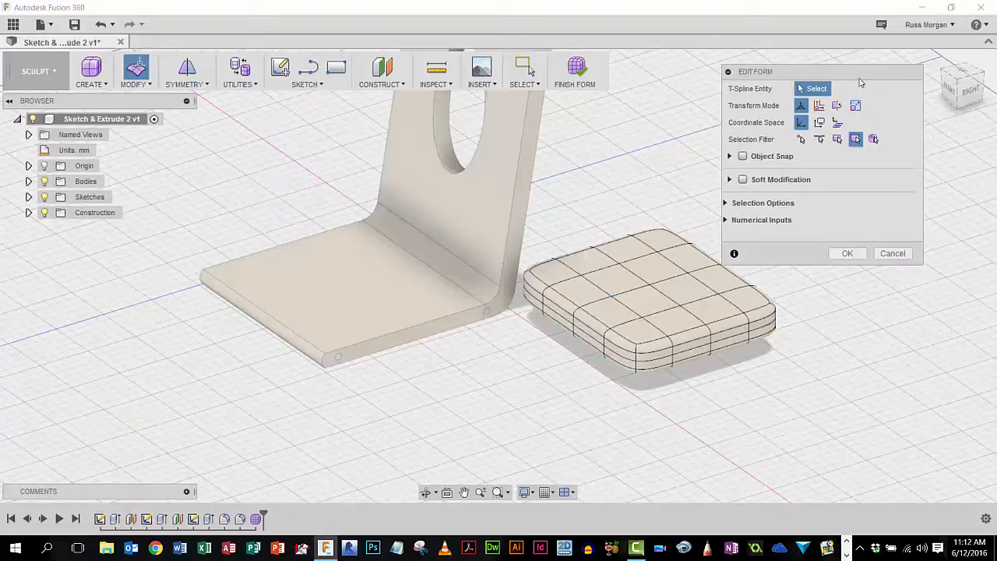
{"action": "left_click_drag", "start_coordinate": [860, 82], "coordinate": [911, 75]}
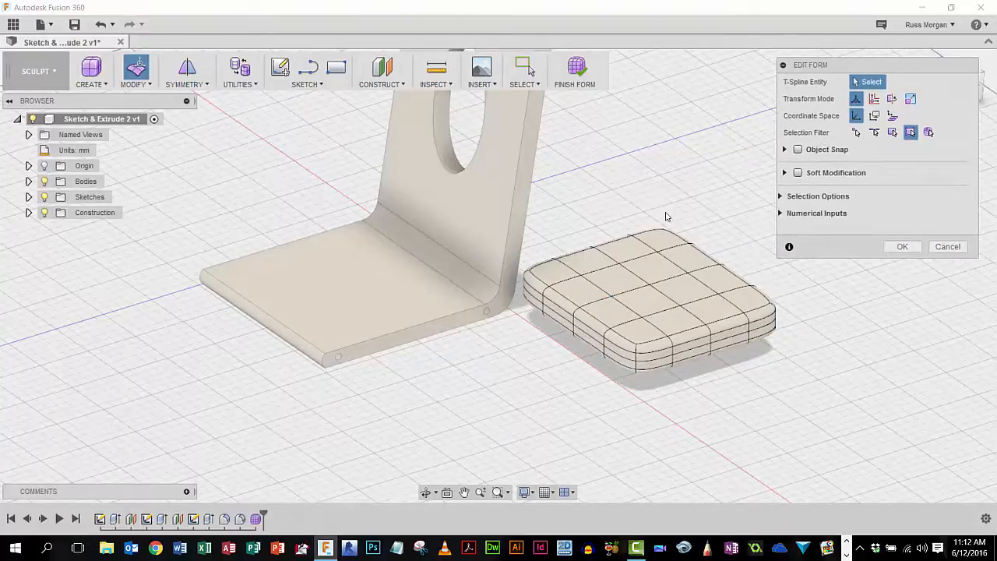
{"action": "left_click_drag", "start_coordinate": [656, 178], "coordinate": [840, 384]}
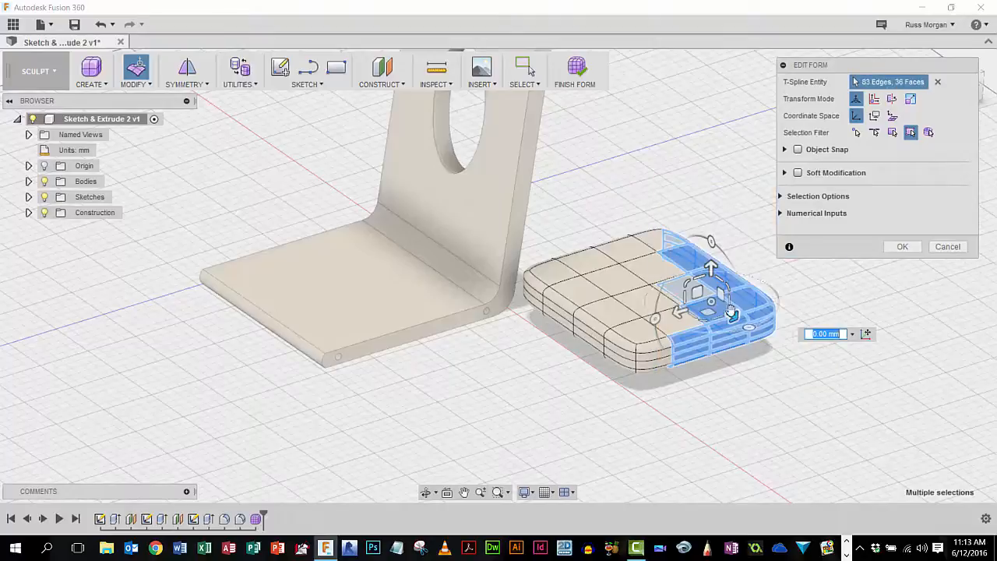
{"action": "mouse_move", "coordinate": [712, 241]}
{"action": "left_mouse_down"}
{"action": "mouse_move", "coordinate": [725, 284]}
{"action": "mouse_move", "coordinate": [697, 243]}
{"action": "mouse_move", "coordinate": [673, 232]}
{"action": "mouse_move", "coordinate": [744, 251]}
{"action": "mouse_move", "coordinate": [710, 243]}
{"action": "left_mouse_up"}
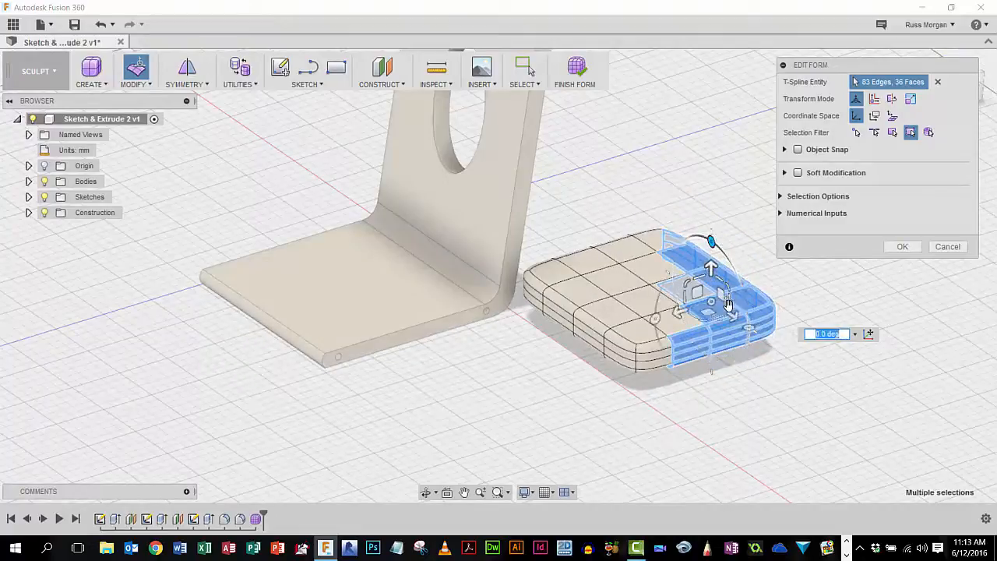
{"action": "left_click_drag", "start_coordinate": [737, 329], "coordinate": [717, 332]}
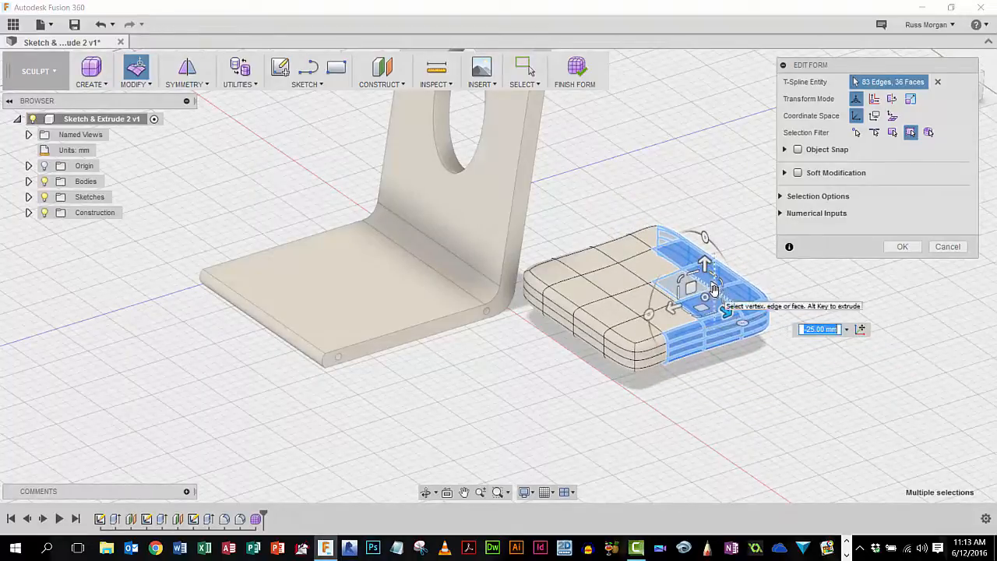
{"action": "mouse_move", "coordinate": [708, 296]}
{"action": "left_mouse_down"}
{"action": "mouse_move", "coordinate": [753, 290]}
{"action": "mouse_move", "coordinate": [707, 294]}
{"action": "left_mouse_up"}
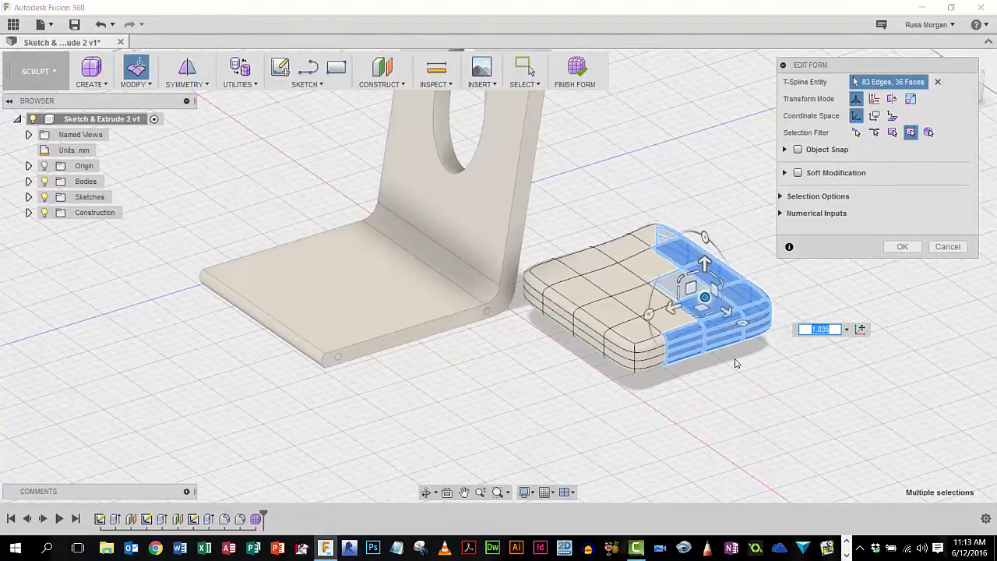
{"action": "left_click", "coordinate": [948, 246]}
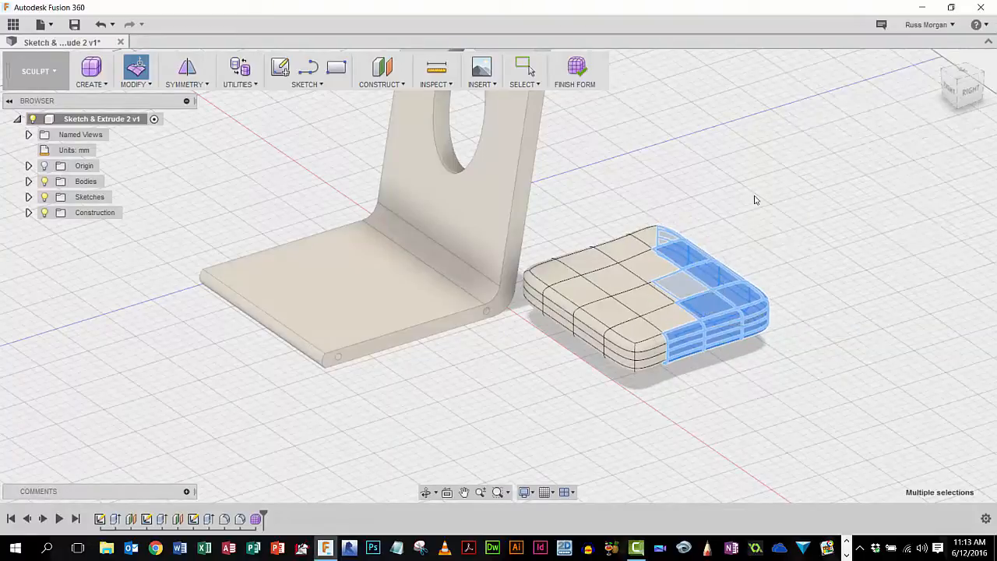
{"action": "left_click", "coordinate": [847, 239]}
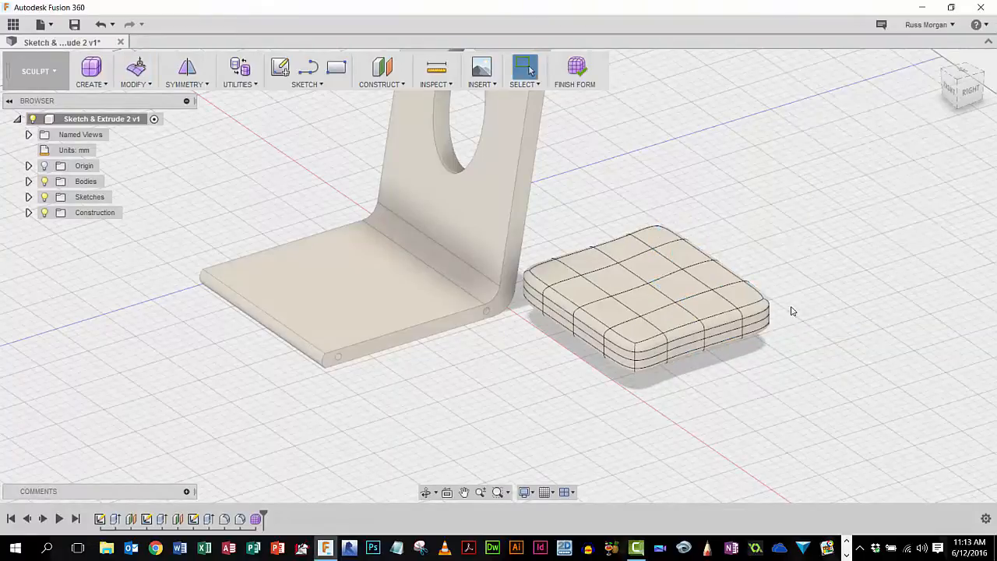
Step: Examine the chair body and the reshaped box together from a wider view of the grid
{"action": "scroll", "coordinate": [682, 323], "scroll_direction": "down", "scroll_amount": 2}
{"action": "scroll", "coordinate": [678, 316], "scroll_direction": "up", "scroll_amount": 3}
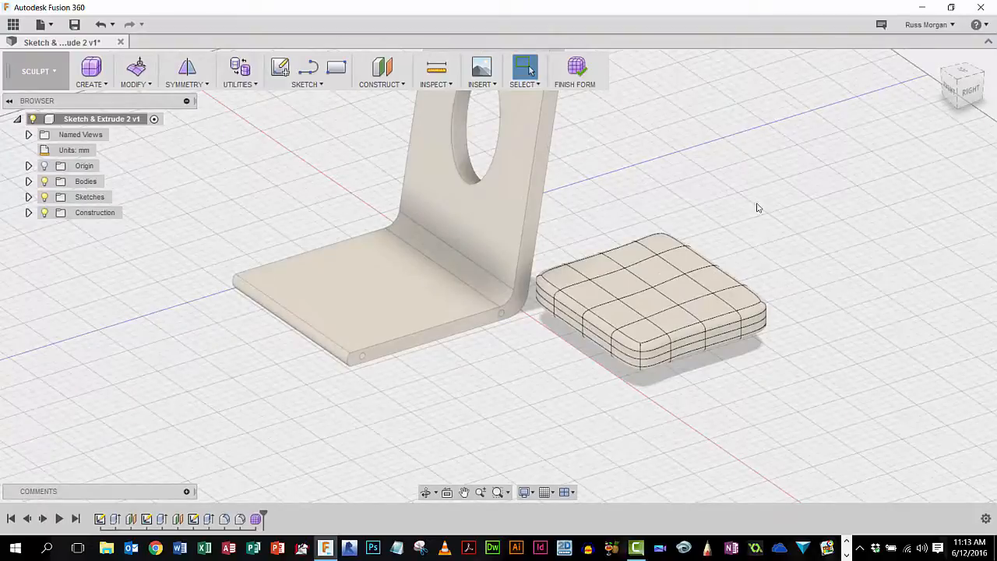
{"action": "scroll", "coordinate": [812, 260], "scroll_direction": "down", "scroll_amount": 2}
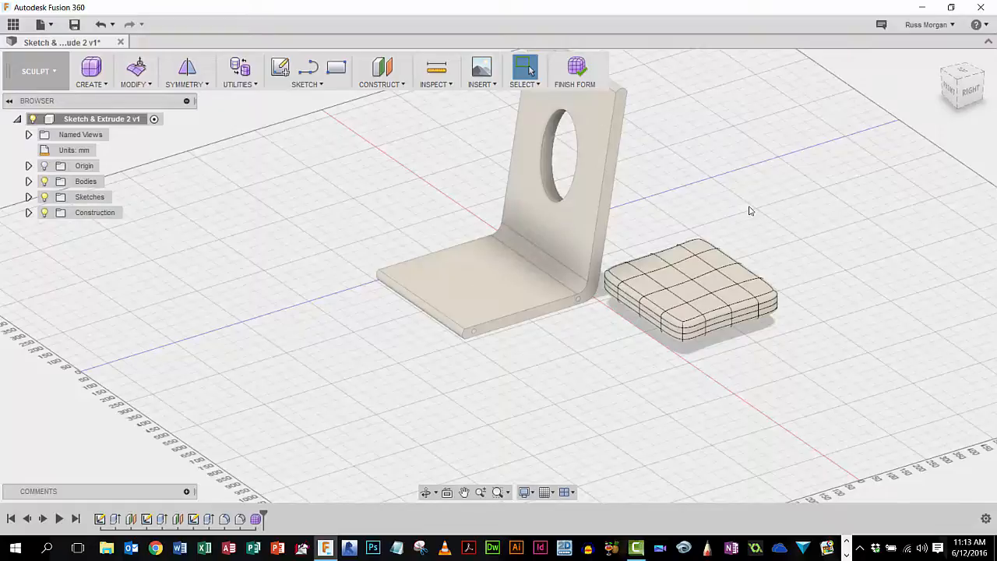
{"action": "scroll", "coordinate": [830, 265], "scroll_direction": "down", "scroll_amount": 1}
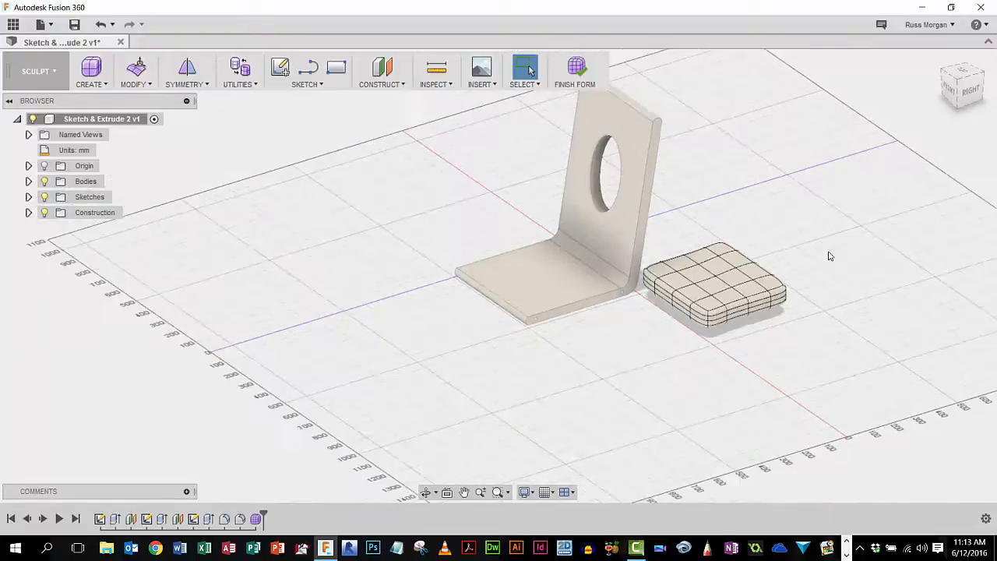
{"action": "middle_click_drag", "start_coordinate": [825, 240], "coordinate": [541, 202]}
{"action": "scroll", "coordinate": [651, 290], "scroll_direction": "down", "scroll_amount": 1}
{"action": "key", "text": "Escape"}
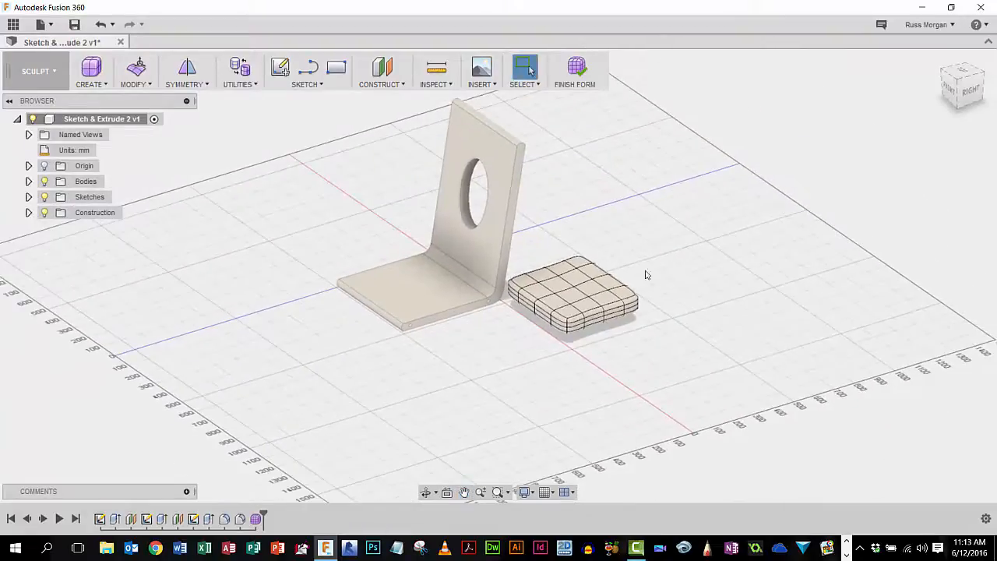
{"action": "scroll", "coordinate": [662, 243], "scroll_direction": "up", "scroll_amount": 1}
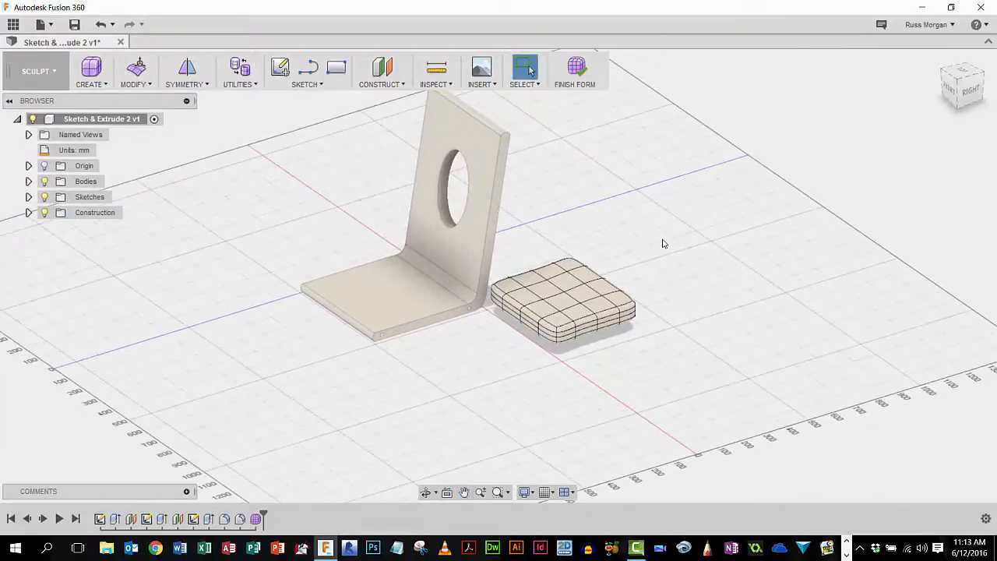
{"action": "left_click", "coordinate": [589, 311]}
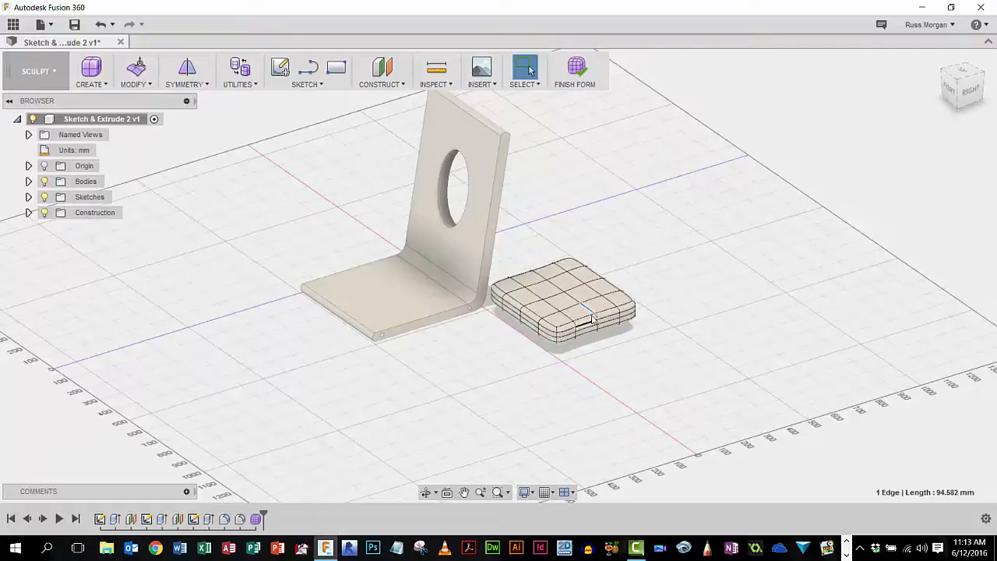
{"action": "key", "text": "alt+p"}
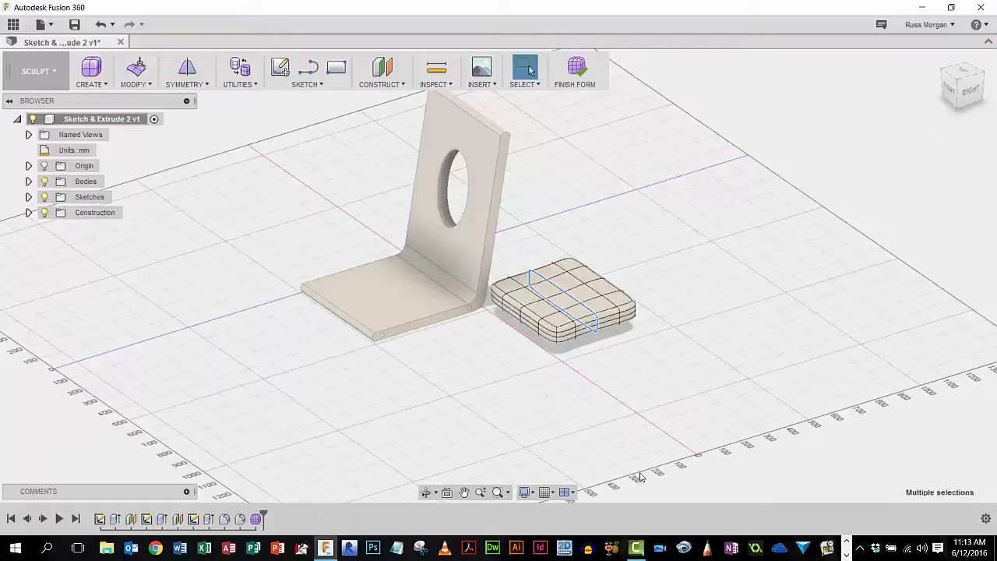
{"action": "right_click", "coordinate": [595, 321]}
{"action": "left_click", "coordinate": [634, 305]}
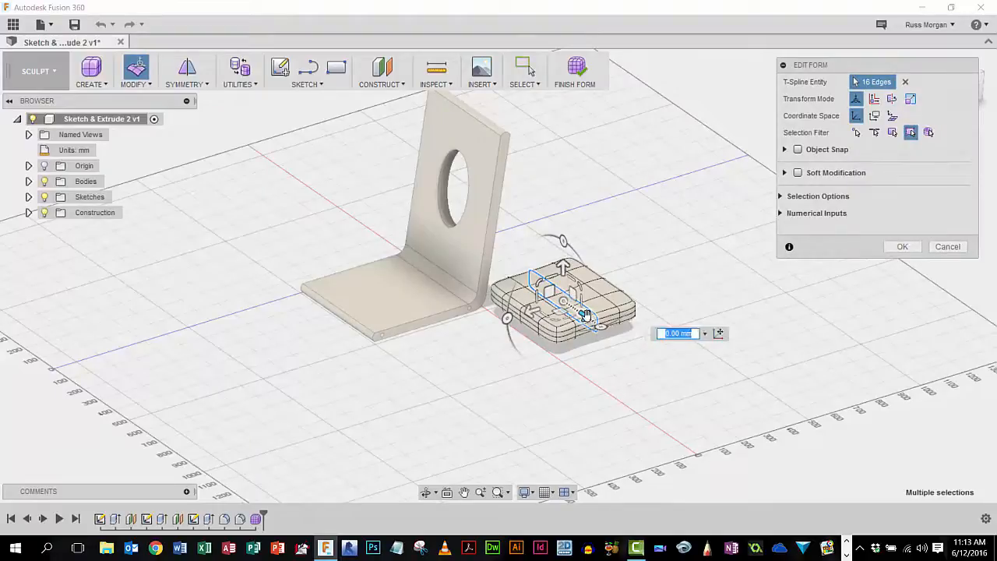
{"action": "left_click_drag", "start_coordinate": [586, 314], "coordinate": [575, 337]}
{"action": "mouse_move", "coordinate": [563, 267]}
{"action": "left_mouse_down"}
{"action": "mouse_move", "coordinate": [563, 218]}
{"action": "mouse_move", "coordinate": [562, 291]}
{"action": "mouse_move", "coordinate": [567, 261]}
{"action": "left_mouse_up"}
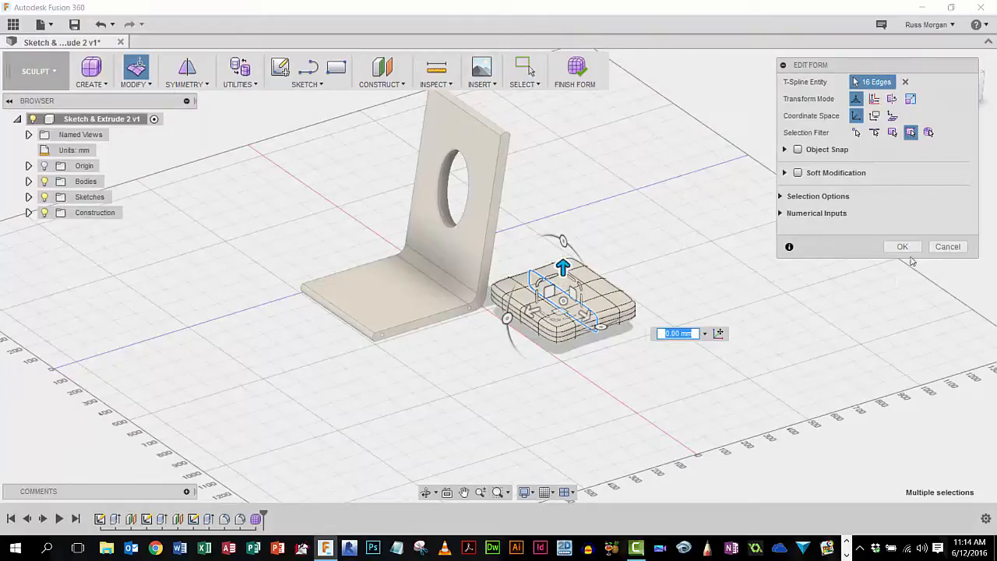
{"action": "left_click", "coordinate": [948, 247]}
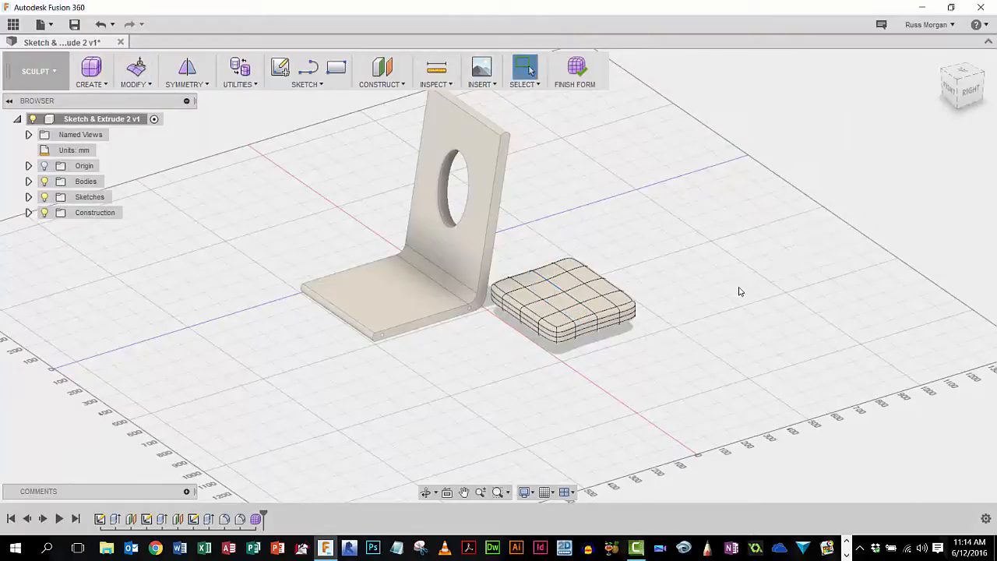
Step: Finish the form to return to solid modelling with the cushion as a body
{"action": "left_click", "coordinate": [577, 68]}
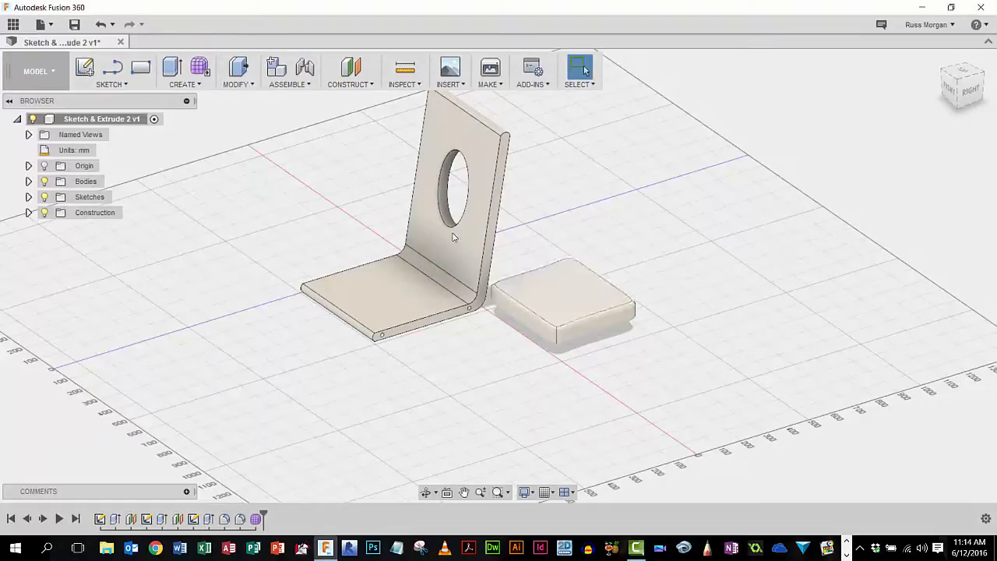
{"action": "left_click", "coordinate": [566, 296]}
{"action": "left_click", "coordinate": [113, 284]}
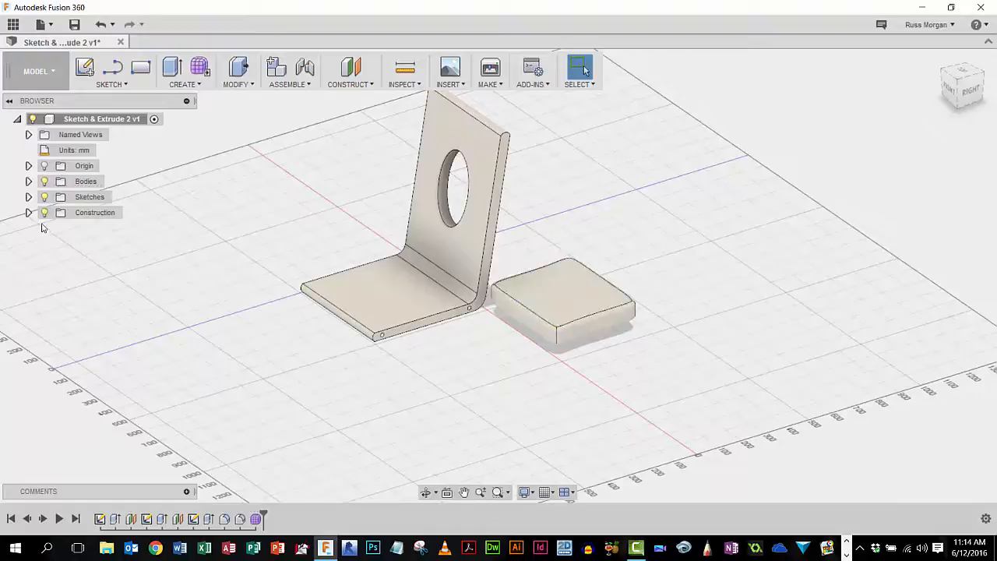
Step: Hide and reshow all bodies together and Body2 alone to identify the cushion body
{"action": "left_click", "coordinate": [43, 182]}
{"action": "left_click", "coordinate": [44, 183]}
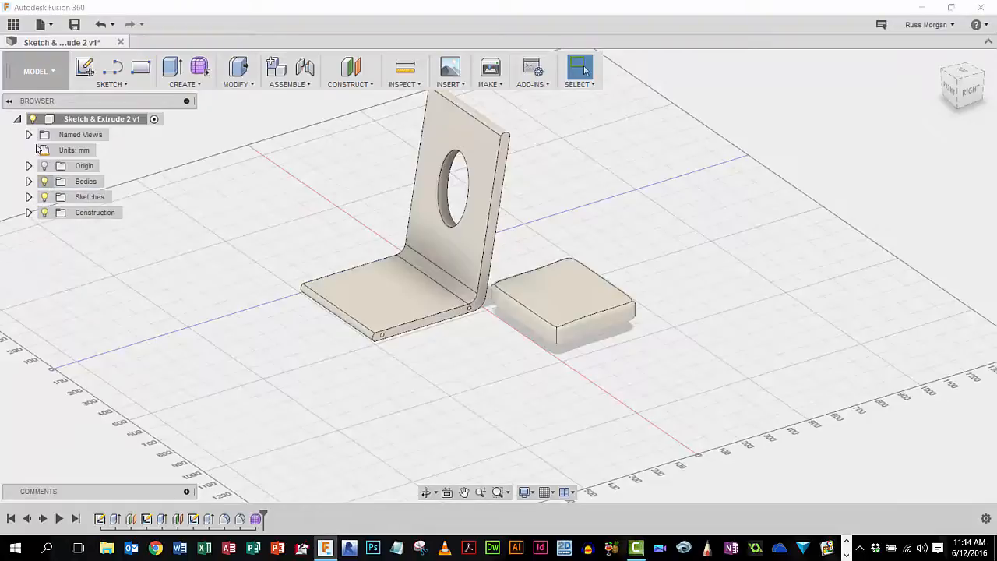
{"action": "left_click", "coordinate": [29, 181]}
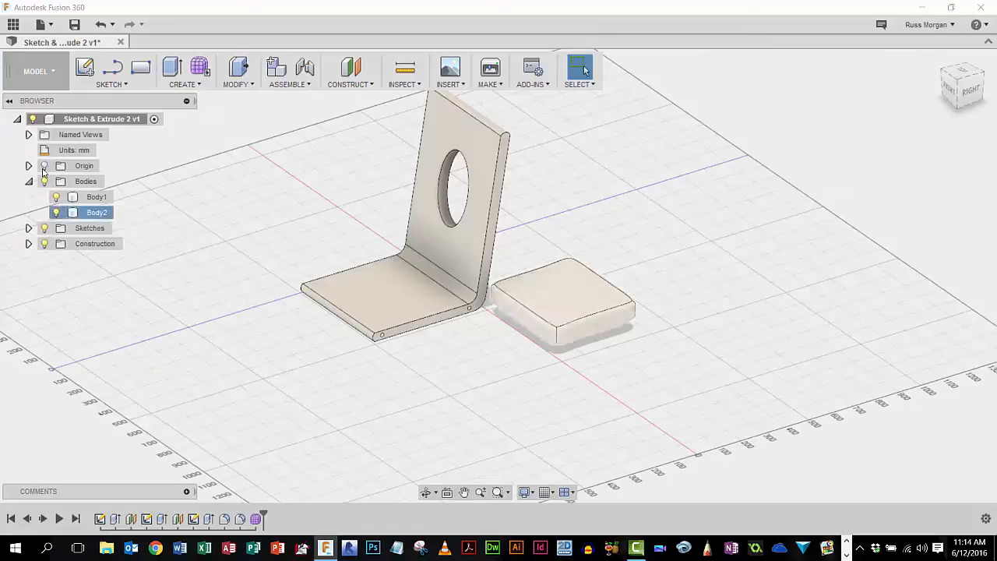
{"action": "left_click", "coordinate": [56, 212]}
{"action": "left_click", "coordinate": [56, 212]}
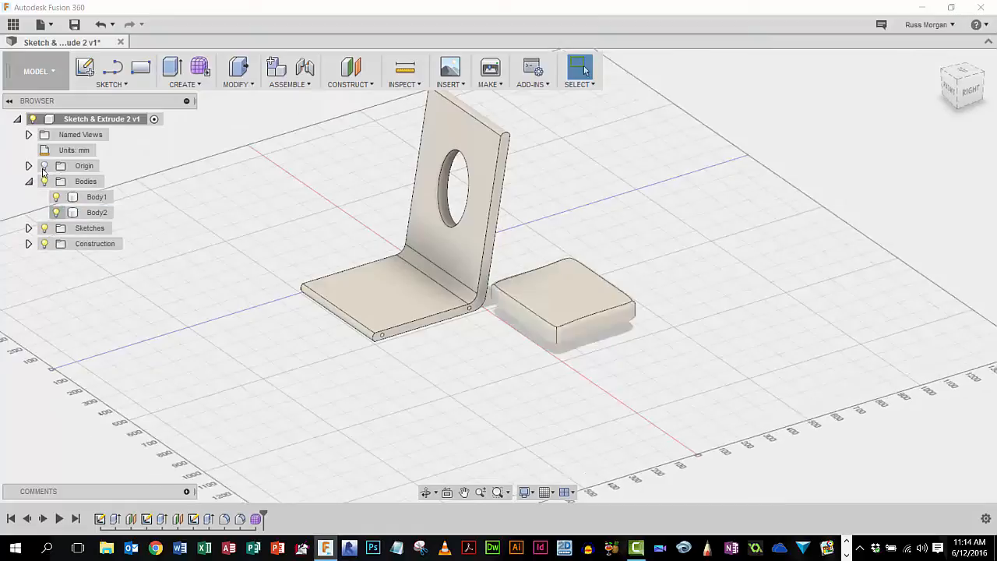
Step: Create a component from the cushion body and rename it "seat cushion"
{"action": "right_click", "coordinate": [93, 211]}
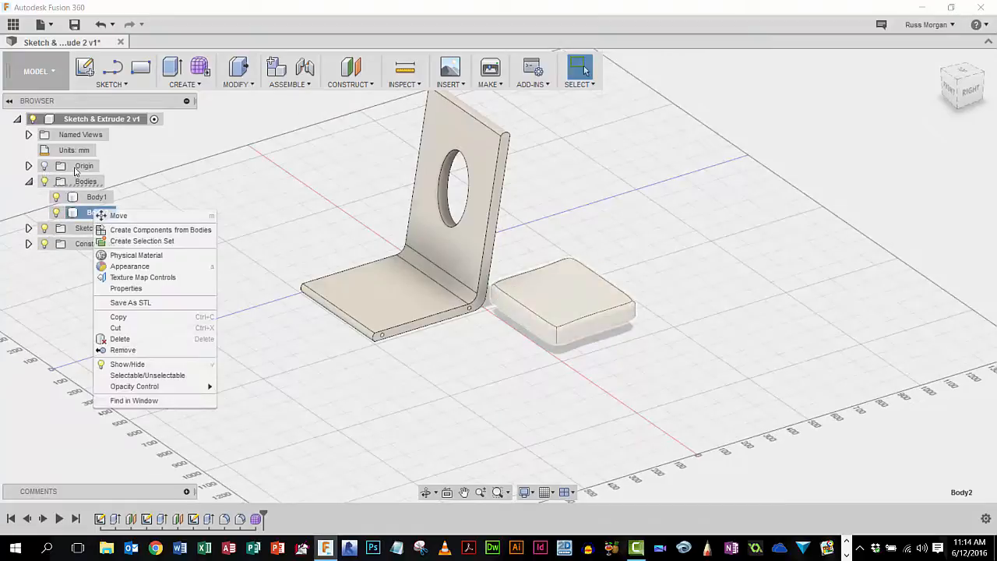
{"action": "left_click", "coordinate": [130, 231]}
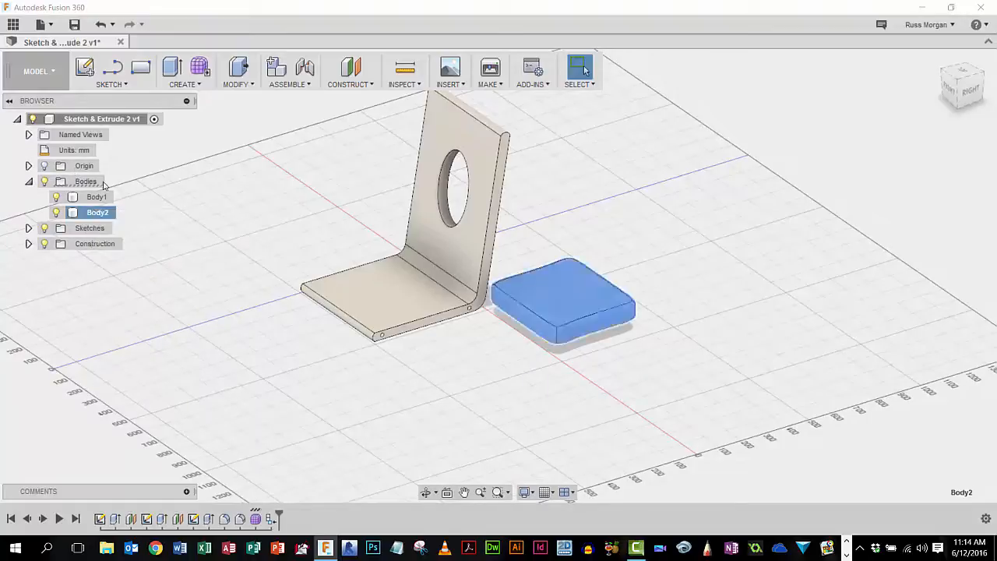
{"action": "double_click", "coordinate": [101, 244]}
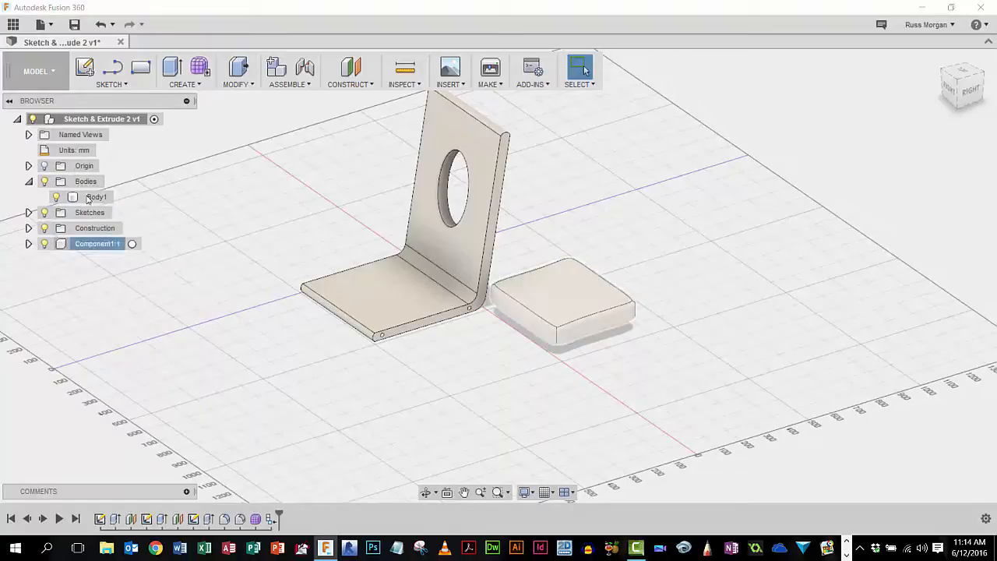
{"action": "type", "text": "se"}
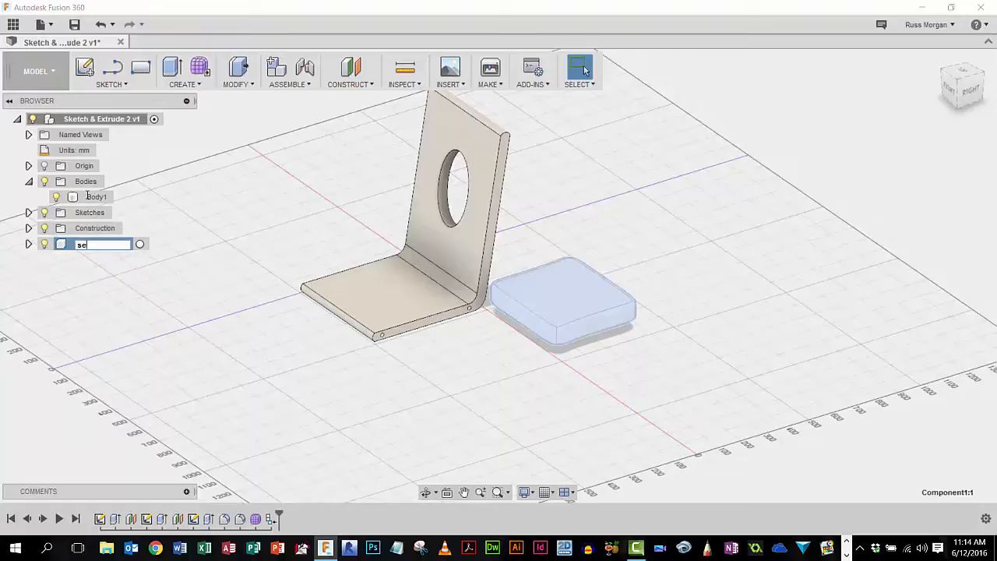
{"action": "type", "text": "at cushion"}
{"action": "left_click", "coordinate": [132, 277]}
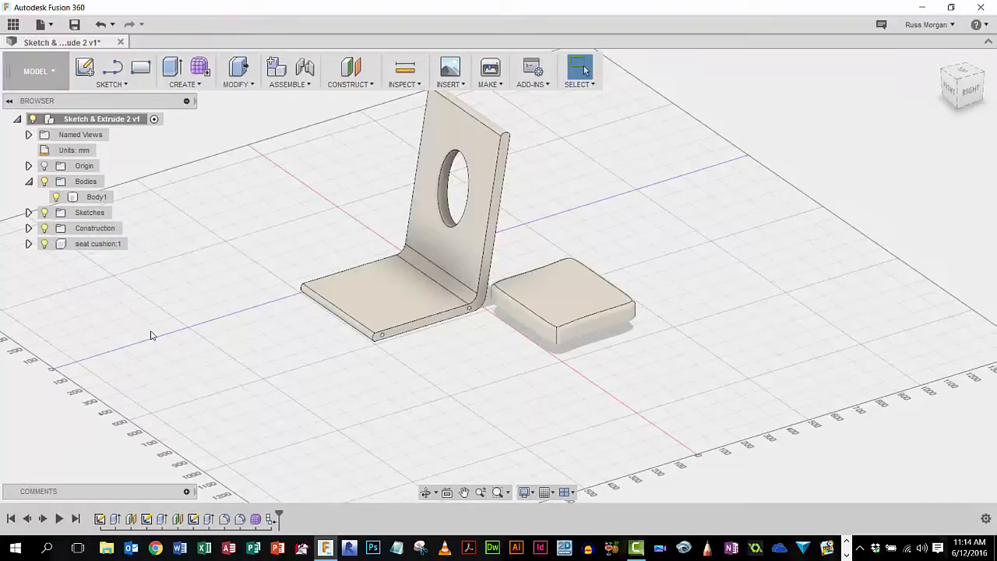
Step: Hide and reshow Body1 to identify the L-shaped chair body
{"action": "left_click", "coordinate": [68, 198]}
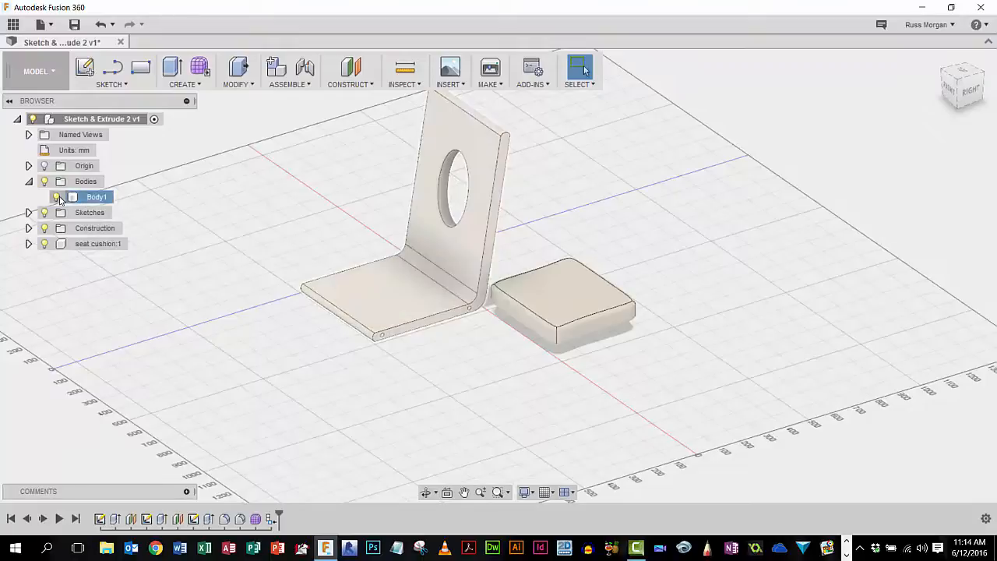
{"action": "left_click", "coordinate": [56, 198]}
{"action": "left_click", "coordinate": [55, 198]}
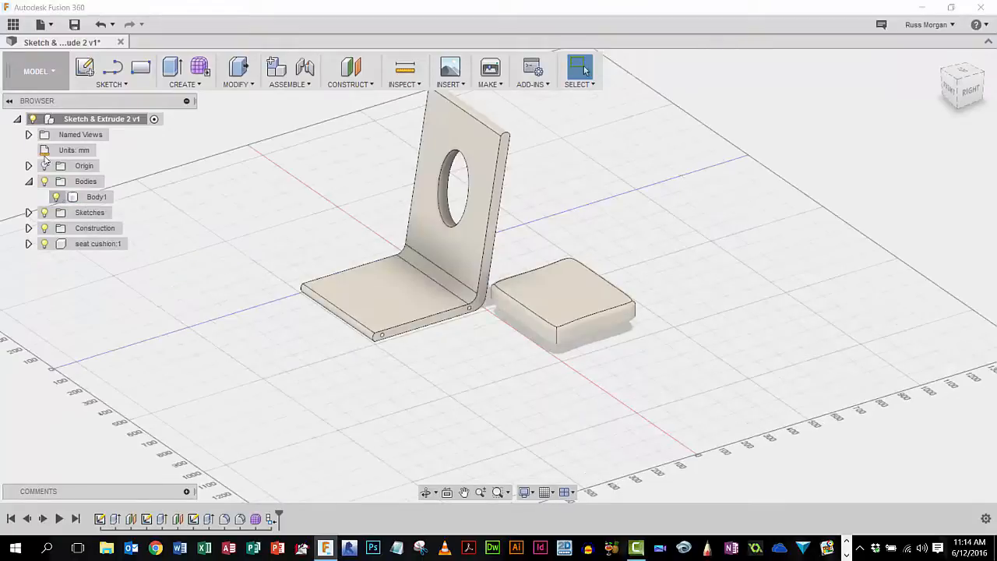
Step: Rename the L-shaped chair body "seat" and create a component from it
{"action": "left_click", "coordinate": [98, 198]}
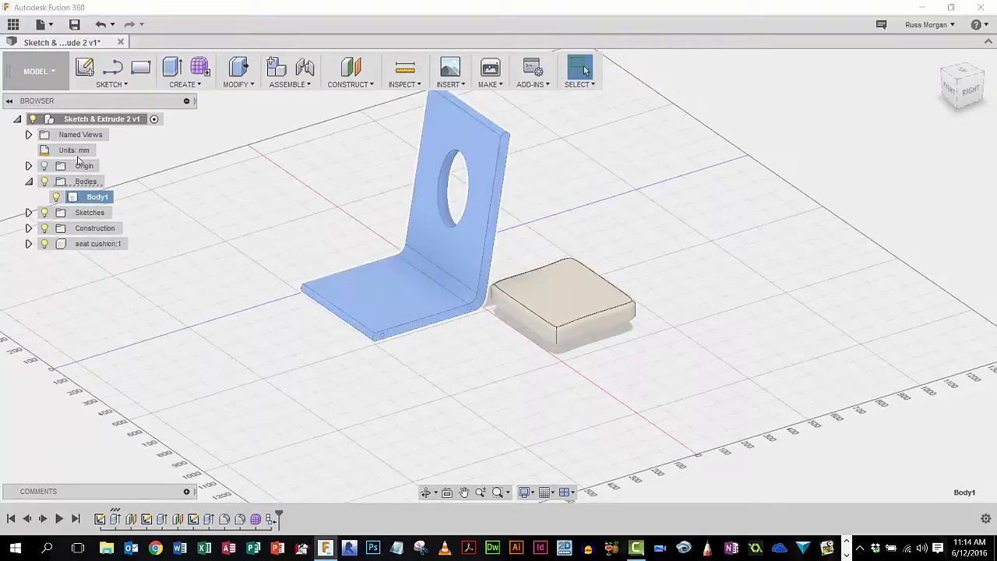
{"action": "double_click", "coordinate": [109, 198]}
{"action": "type", "text": "seat"}
{"action": "left_click", "coordinate": [175, 200]}
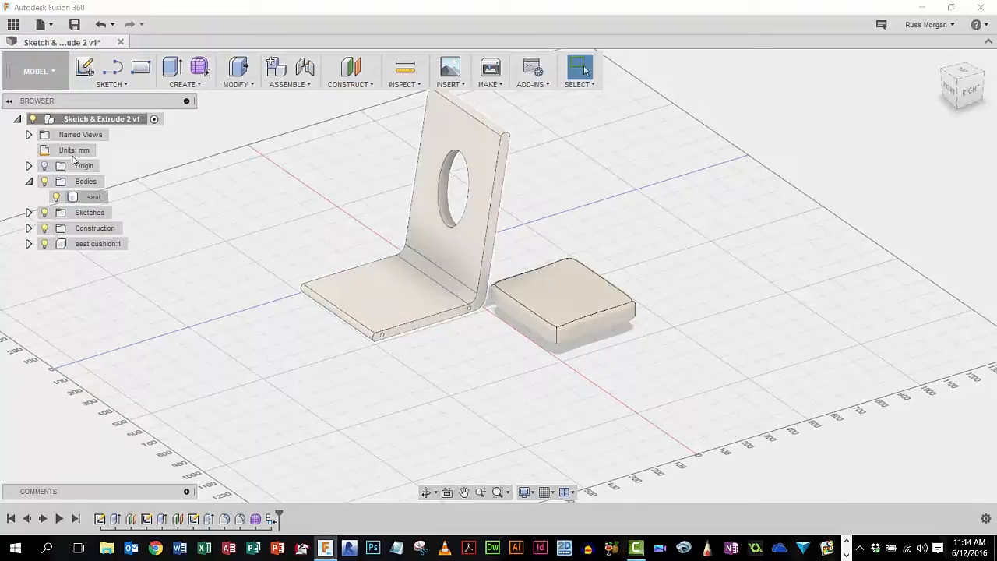
{"action": "right_click", "coordinate": [94, 197]}
{"action": "left_click", "coordinate": [109, 174]}
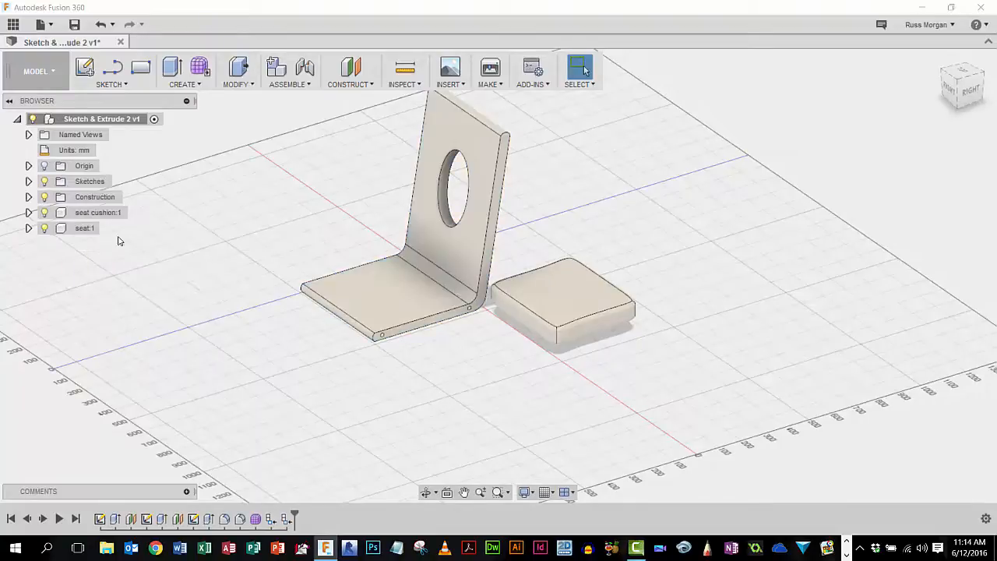
Step: Check the new components by hiding and reshowing the seat, and hide the seat cushion
{"action": "left_click", "coordinate": [44, 228]}
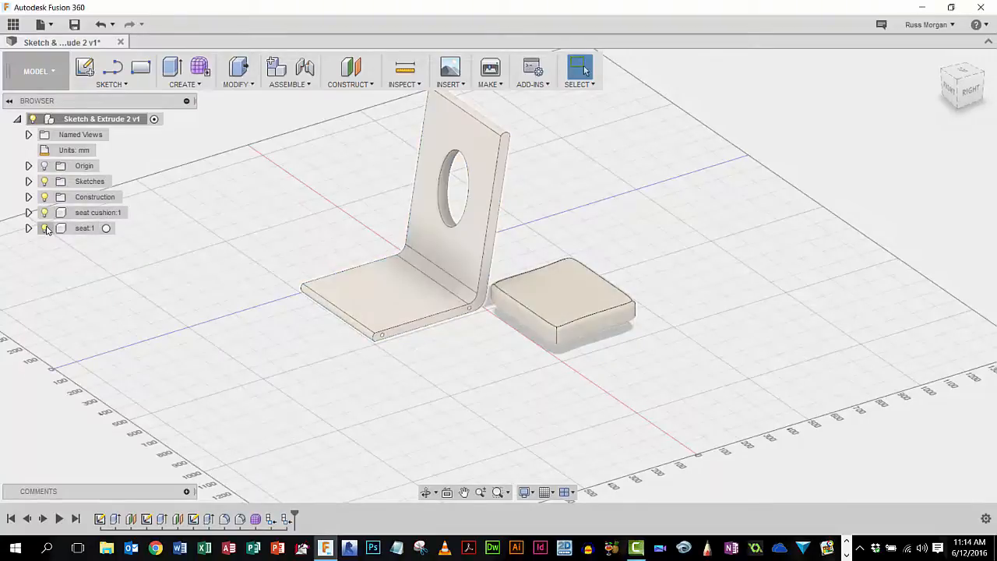
{"action": "left_click", "coordinate": [45, 227]}
{"action": "left_click", "coordinate": [44, 212]}
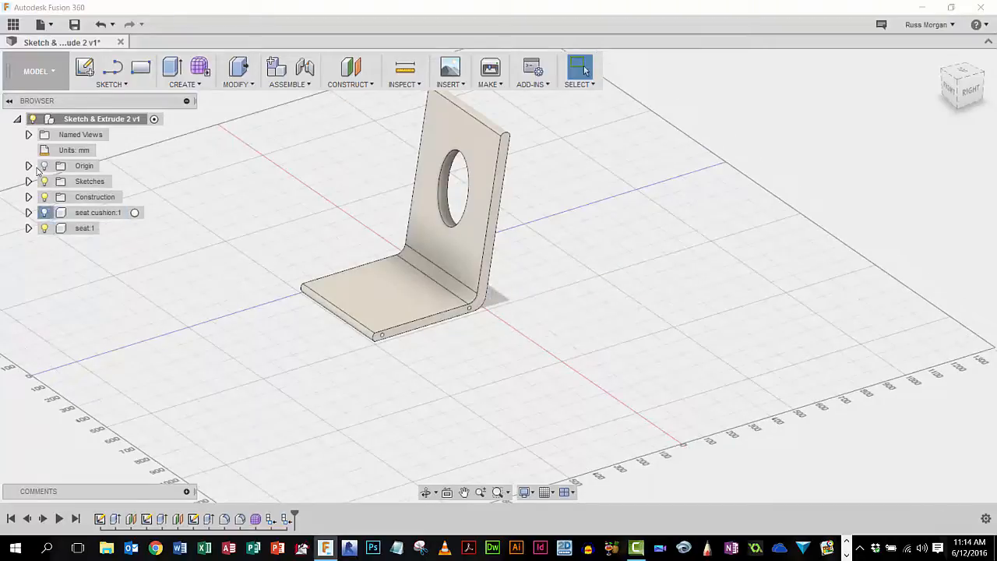
Step: Show the seat cushion again and apply the Leather - Weathered appearance to it in the Render workspace
{"action": "left_click", "coordinate": [45, 212]}
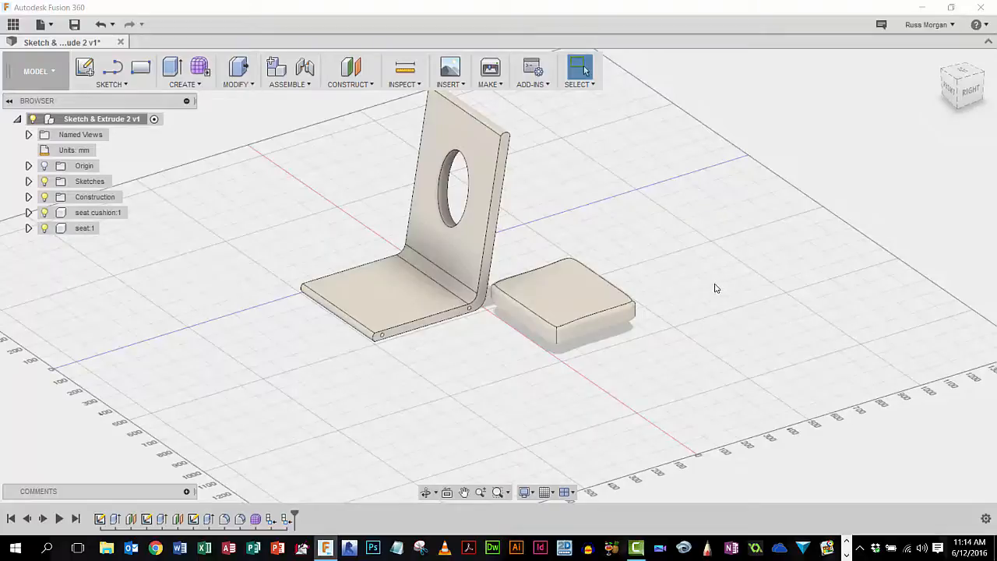
{"action": "scroll", "coordinate": [713, 284], "scroll_direction": "down", "scroll_amount": 1}
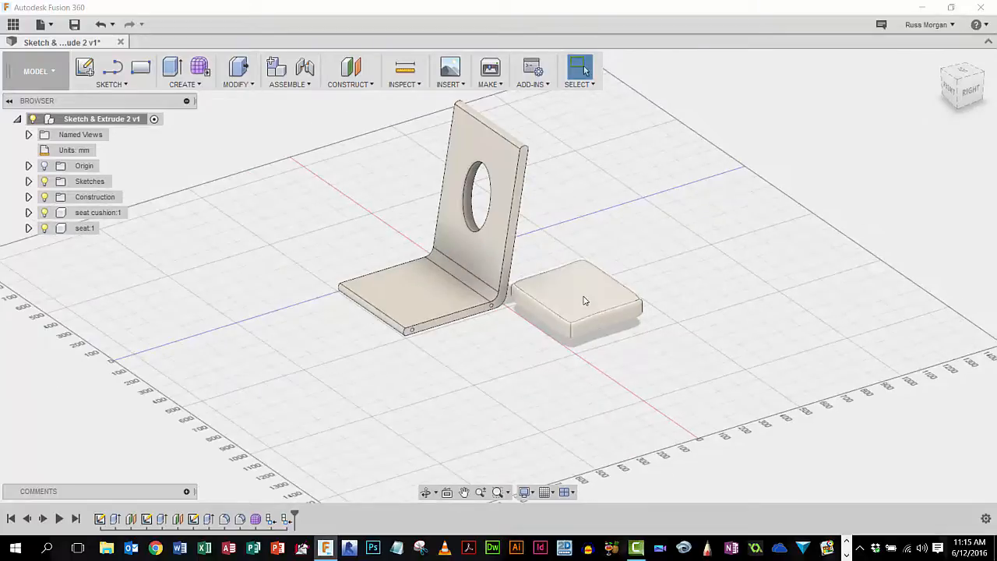
{"action": "left_click", "coordinate": [45, 71]}
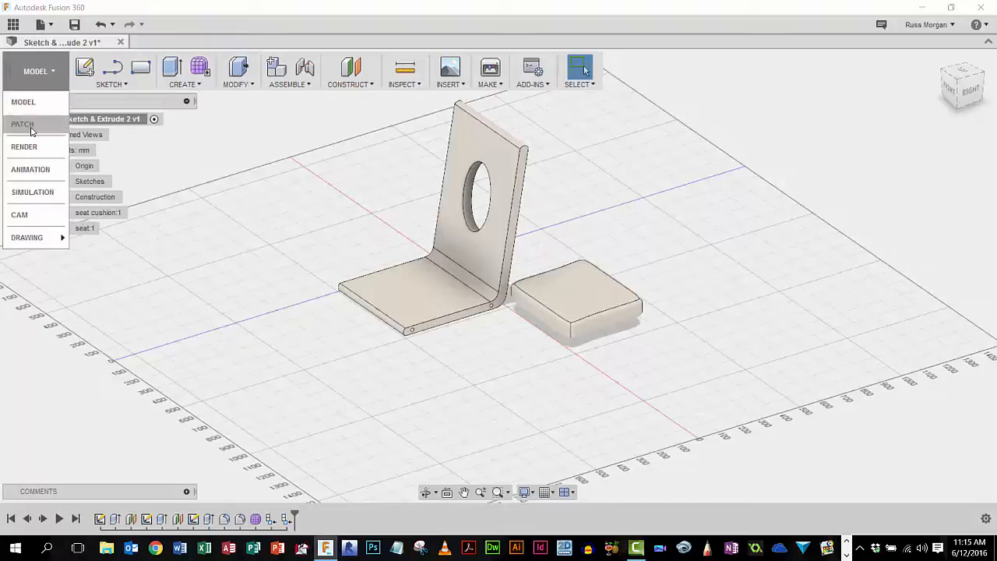
{"action": "left_click", "coordinate": [30, 148]}
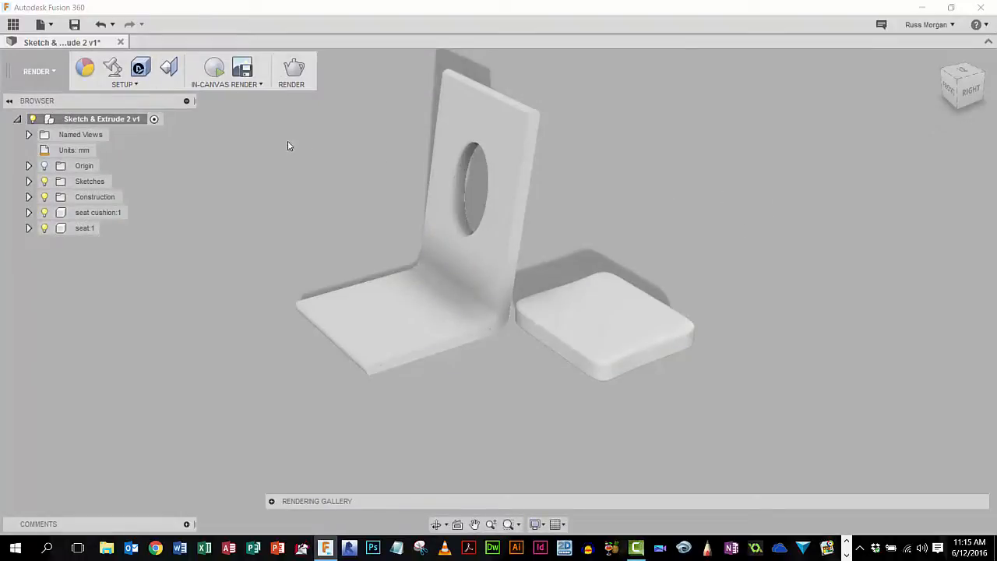
{"action": "left_click", "coordinate": [85, 68]}
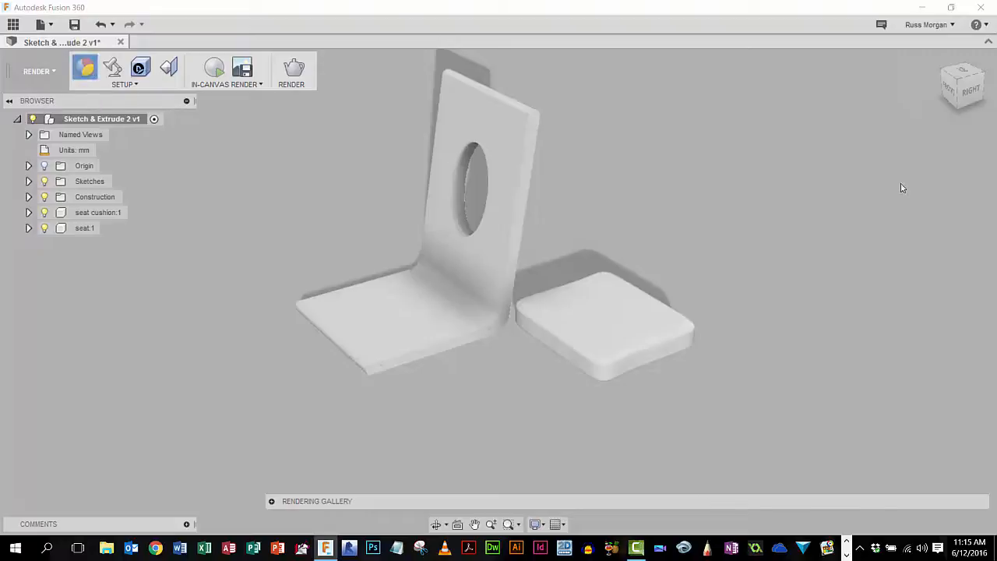
{"action": "left_click_drag", "start_coordinate": [748, 356], "coordinate": [610, 344]}
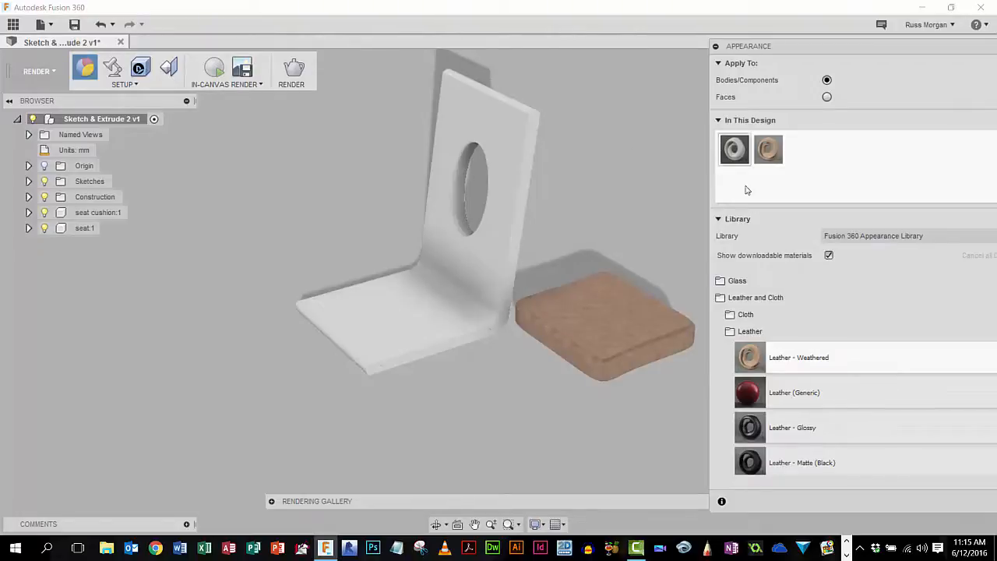
Step: Apply the opaque Plastic - Glossy (Green) appearance to the L-shaped seat
{"action": "left_click", "coordinate": [721, 297]}
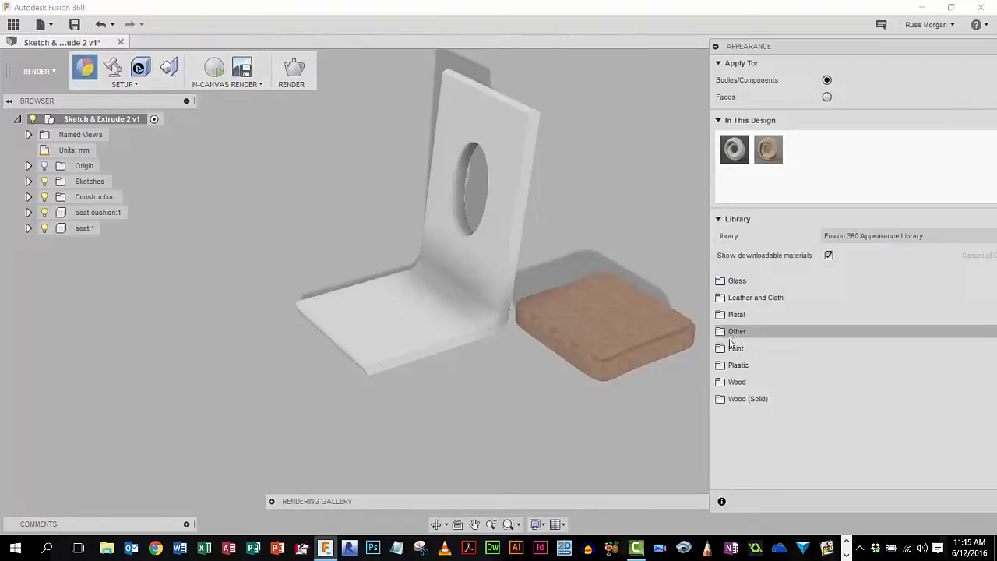
{"action": "left_click", "coordinate": [721, 364]}
{"action": "scroll", "coordinate": [756, 438], "scroll_direction": "down", "scroll_amount": 1}
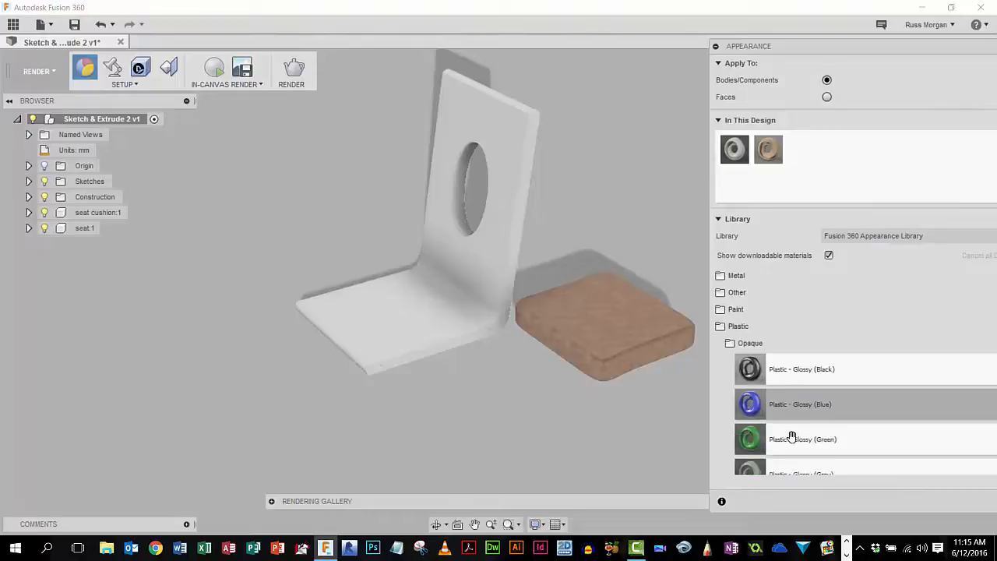
{"action": "left_click_drag", "start_coordinate": [756, 439], "coordinate": [496, 282]}
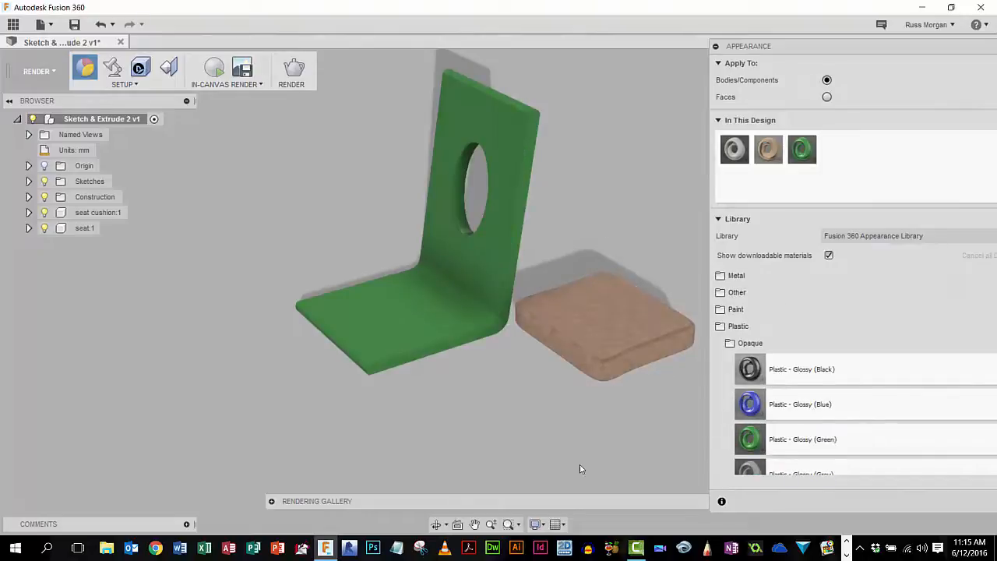
{"action": "scroll", "coordinate": [531, 420], "scroll_direction": "down", "scroll_amount": 2}
{"action": "scroll", "coordinate": [532, 420], "scroll_direction": "up", "scroll_amount": 1}
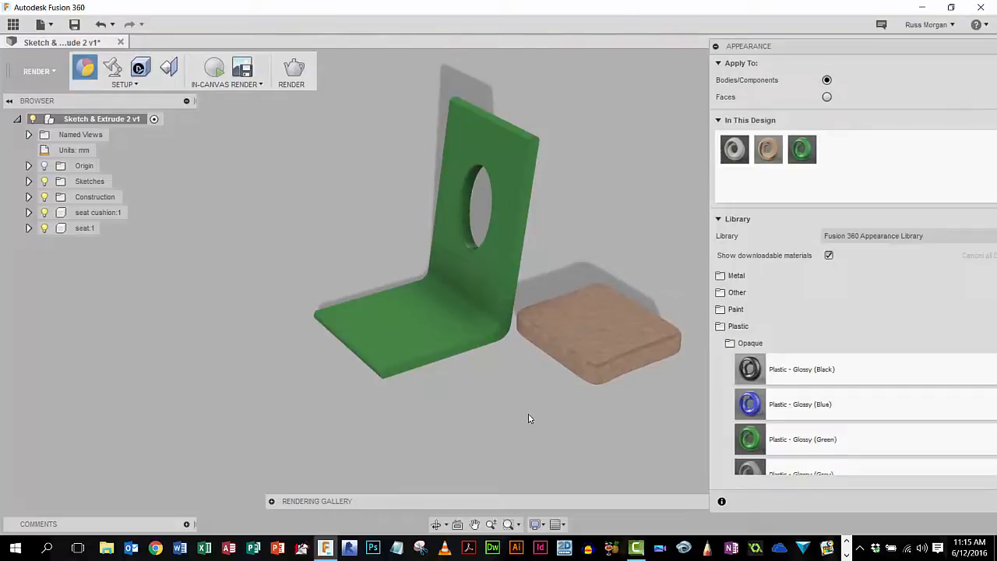
Step: Duplicate the Plastic - Glossy (Green) appearance in this design and recolour the copy to magenta, RGB 240, 54, 231
{"action": "right_click", "coordinate": [802, 151]}
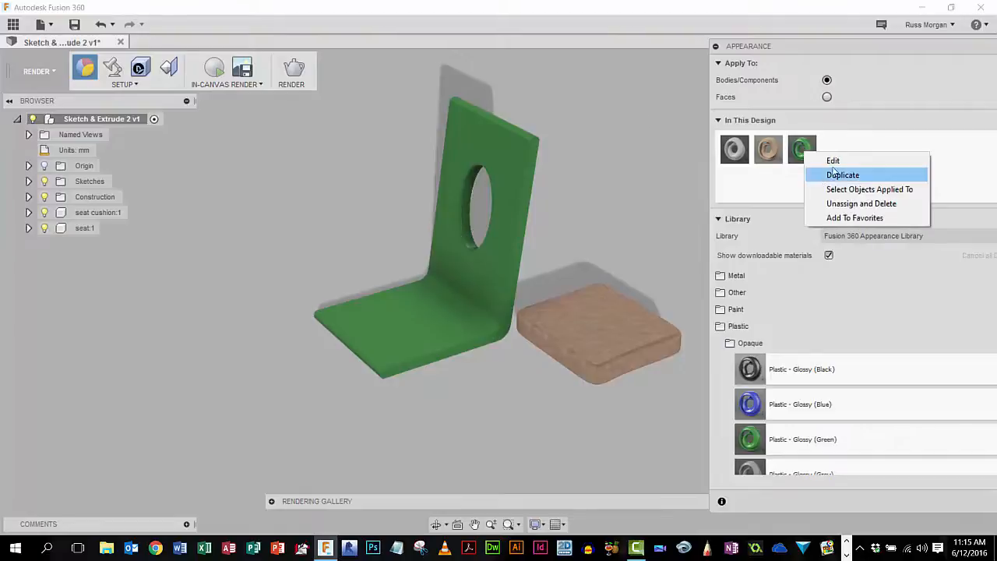
{"action": "left_click", "coordinate": [841, 175]}
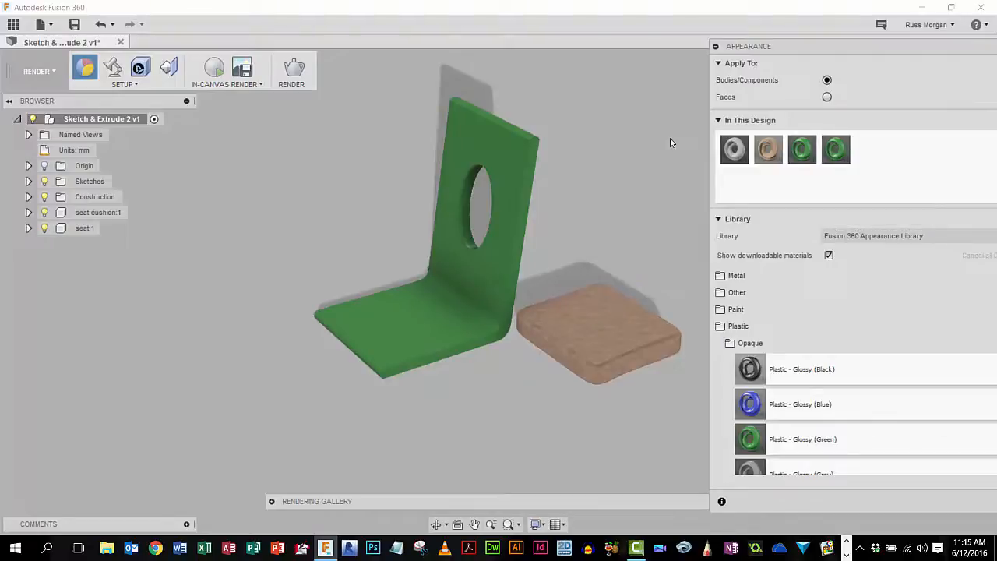
{"action": "right_click", "coordinate": [833, 149]}
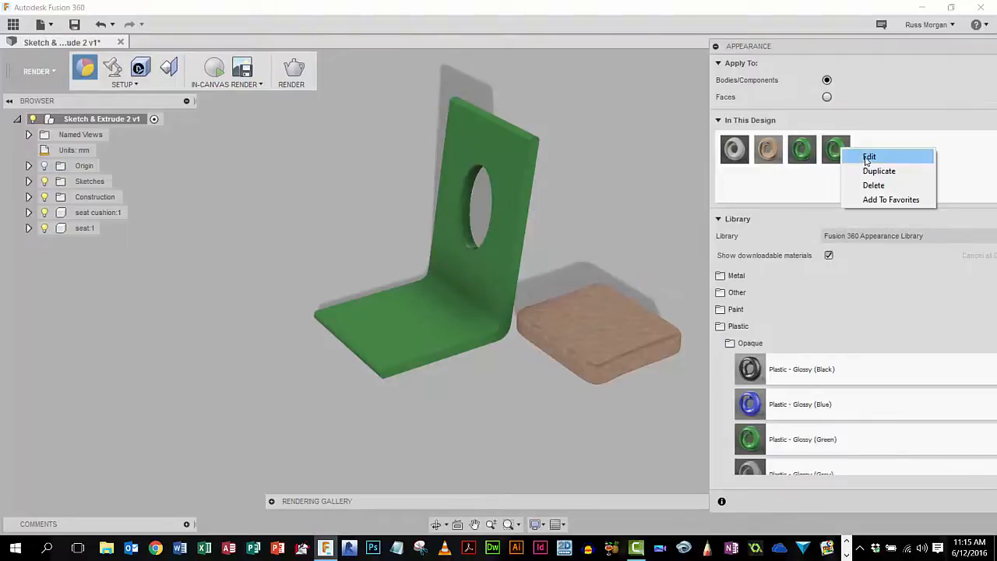
{"action": "left_click", "coordinate": [865, 159]}
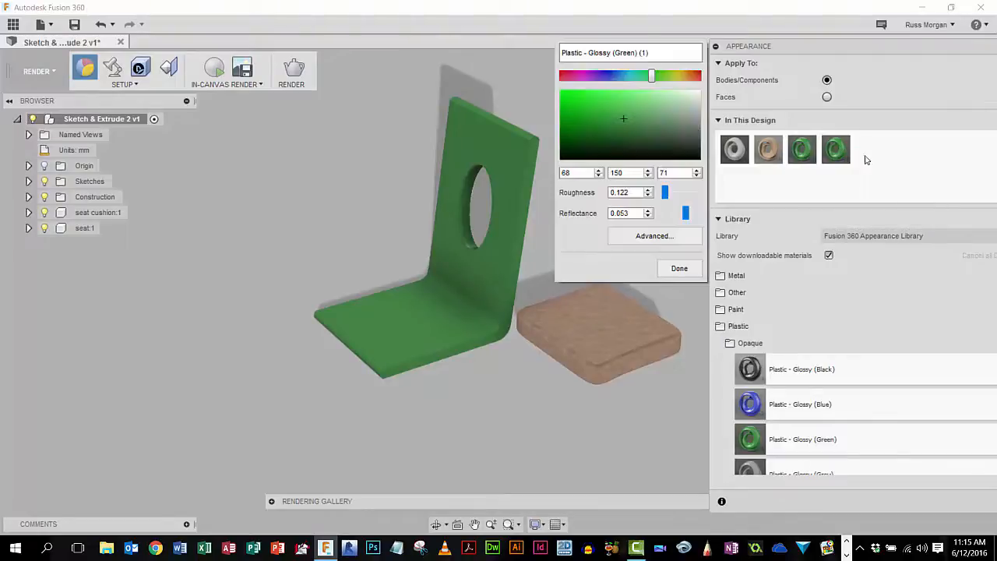
{"action": "left_click", "coordinate": [588, 79]}
{"action": "left_click_drag", "start_coordinate": [645, 75], "coordinate": [590, 76]}
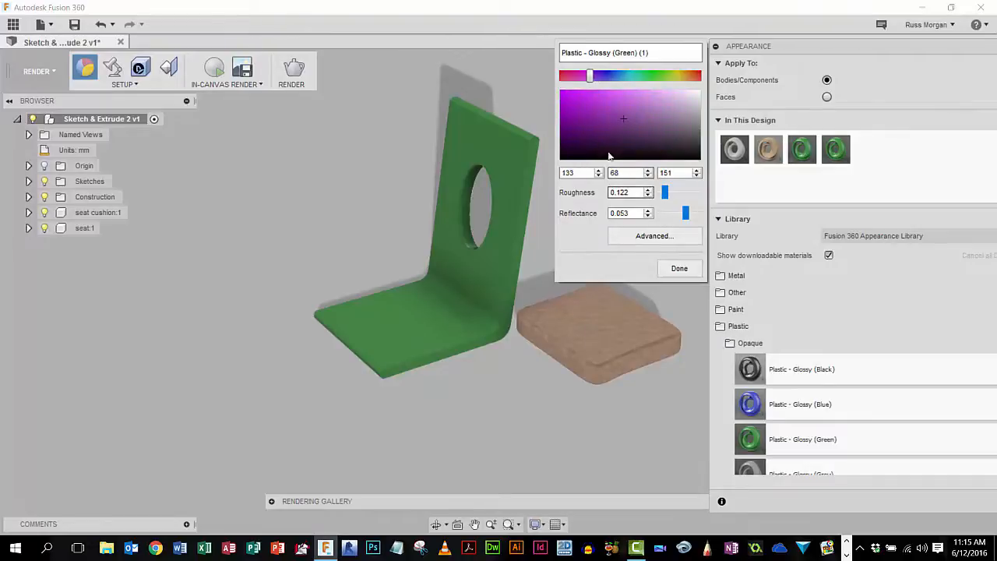
{"action": "left_click", "coordinate": [583, 76]}
{"action": "left_click", "coordinate": [592, 93]}
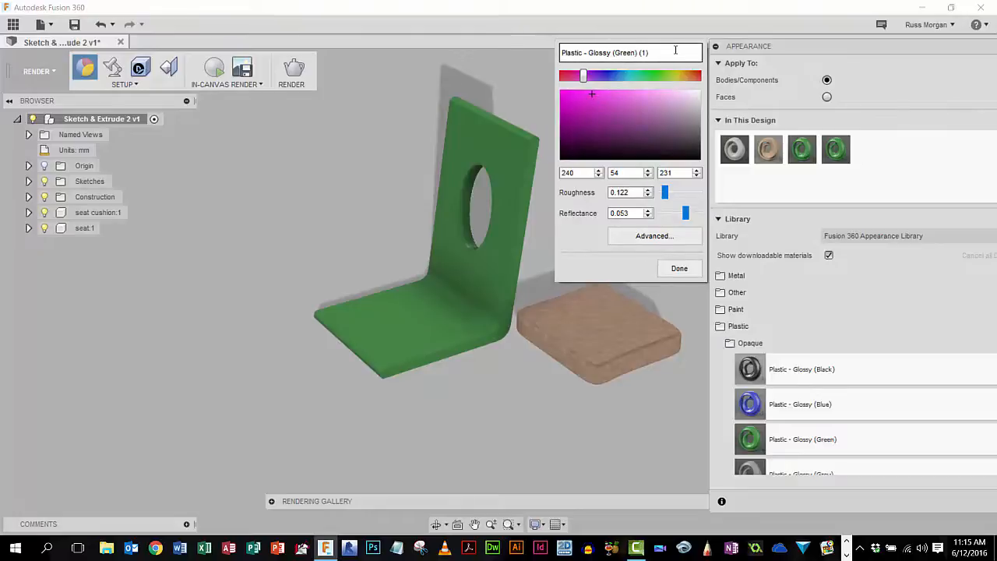
{"action": "key", "text": "BackSpace"}
{"action": "key", "text": "BackSpace"}
{"action": "left_click", "coordinate": [679, 268]}
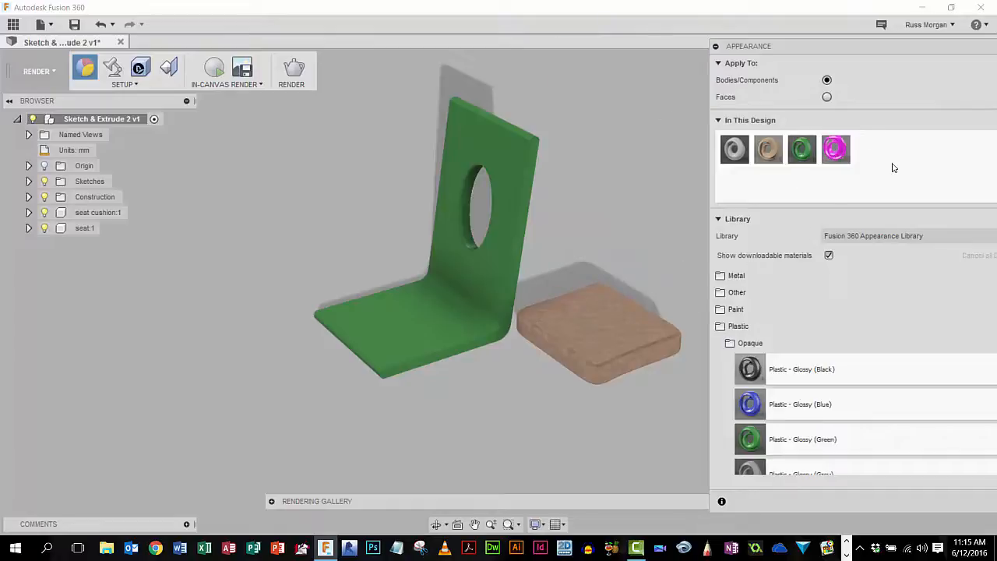
Step: Apply the magenta glossy plastic to the L-shaped seat and return to the Model workspace
{"action": "left_click_drag", "start_coordinate": [835, 148], "coordinate": [417, 148]}
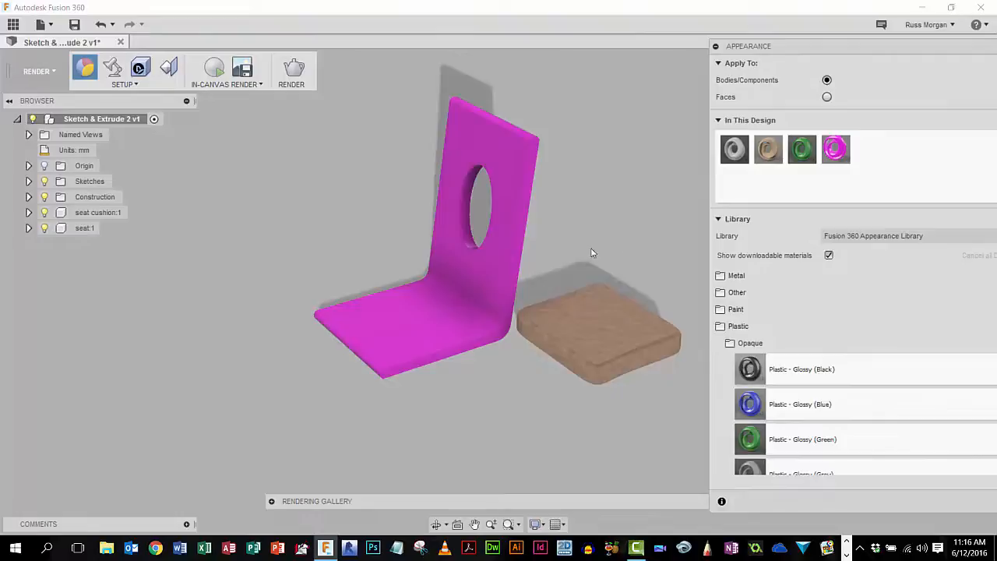
{"action": "left_click", "coordinate": [37, 71]}
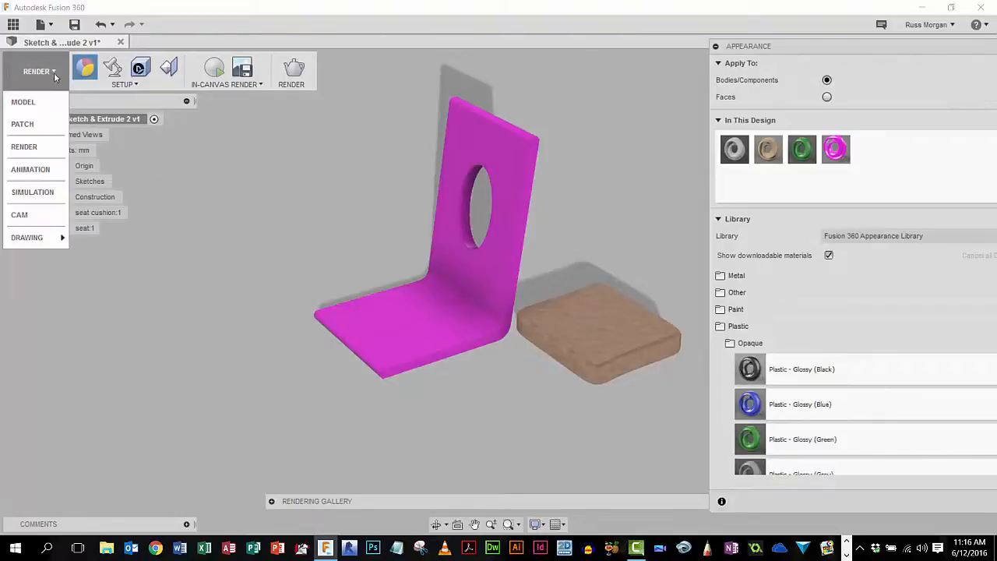
{"action": "left_click", "coordinate": [21, 102]}
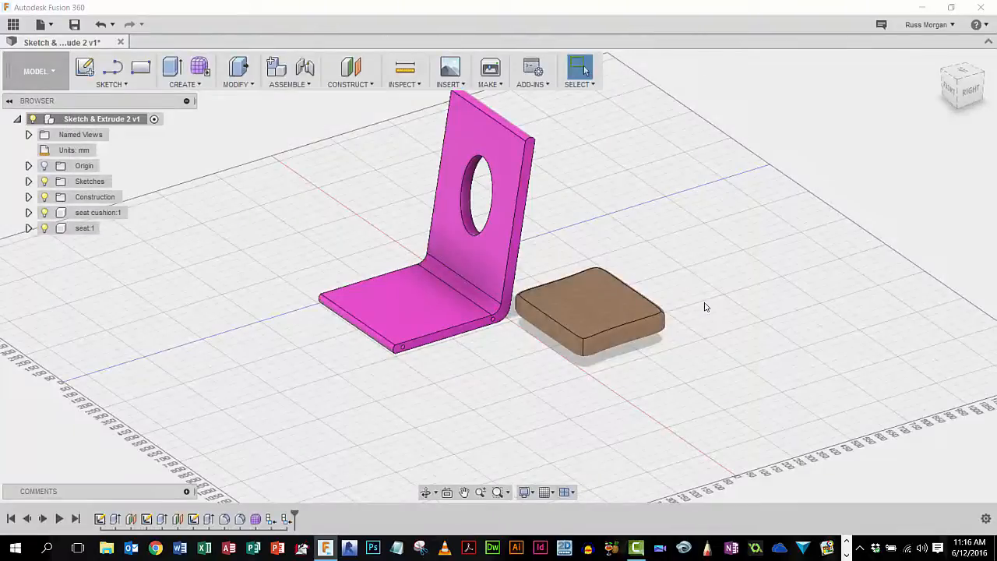
Step: Move the whole seat cushion component 500 mm in Z over the seat, working in the right side view
{"action": "middle_click_drag", "start_coordinate": [478, 405], "coordinate": [462, 392], "text": "shift"}
{"action": "key", "text": "Escape"}
{"action": "left_click", "coordinate": [582, 312]}
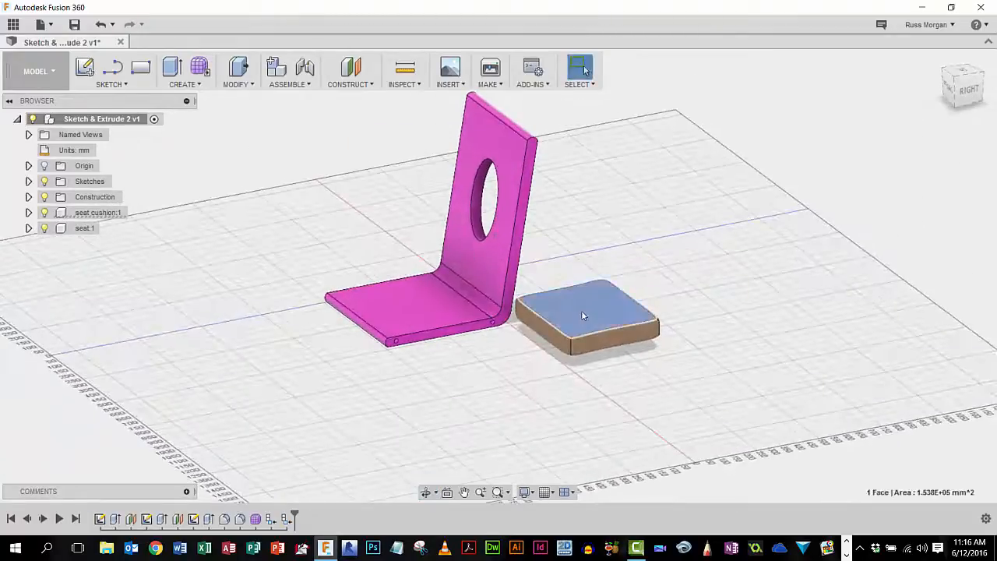
{"action": "double_click", "coordinate": [582, 312]}
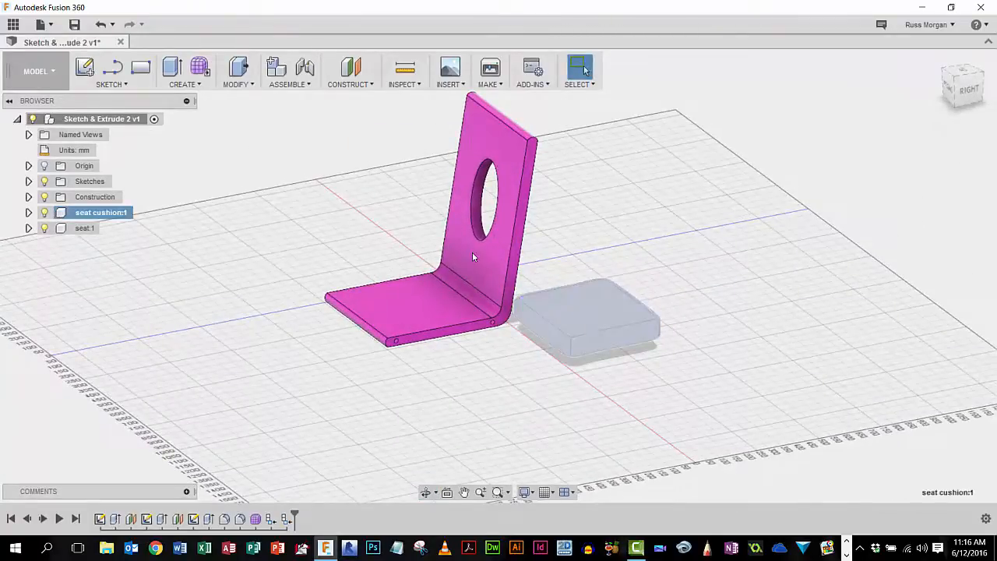
{"action": "right_click", "coordinate": [589, 315]}
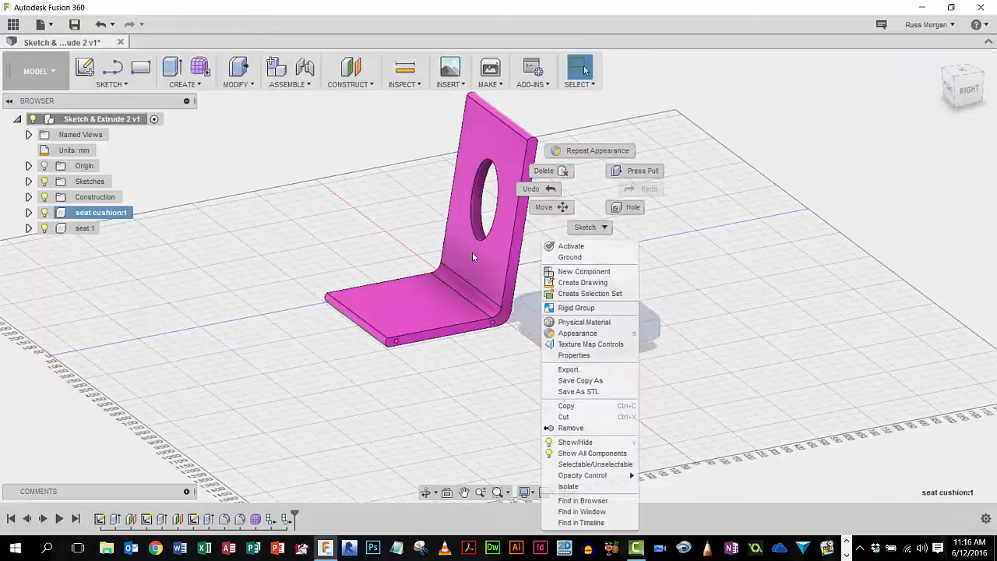
{"action": "left_click", "coordinate": [549, 208]}
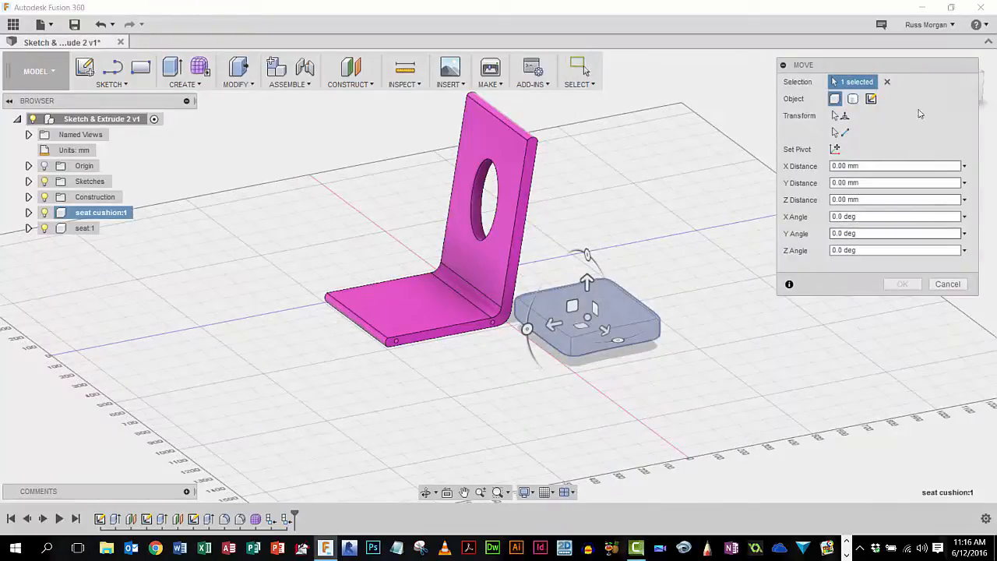
{"action": "left_click_drag", "start_coordinate": [903, 67], "coordinate": [803, 68]}
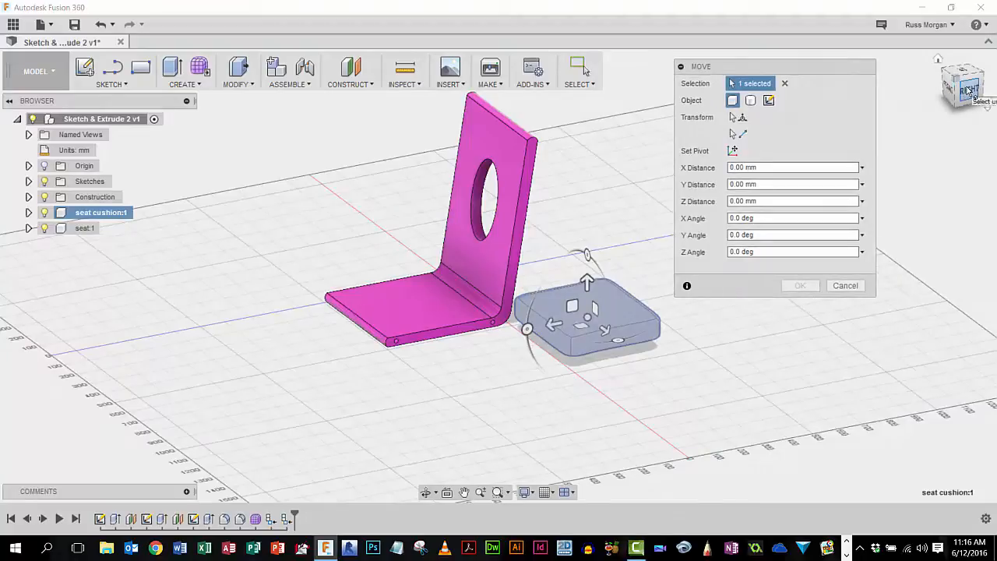
{"action": "left_click", "coordinate": [967, 90]}
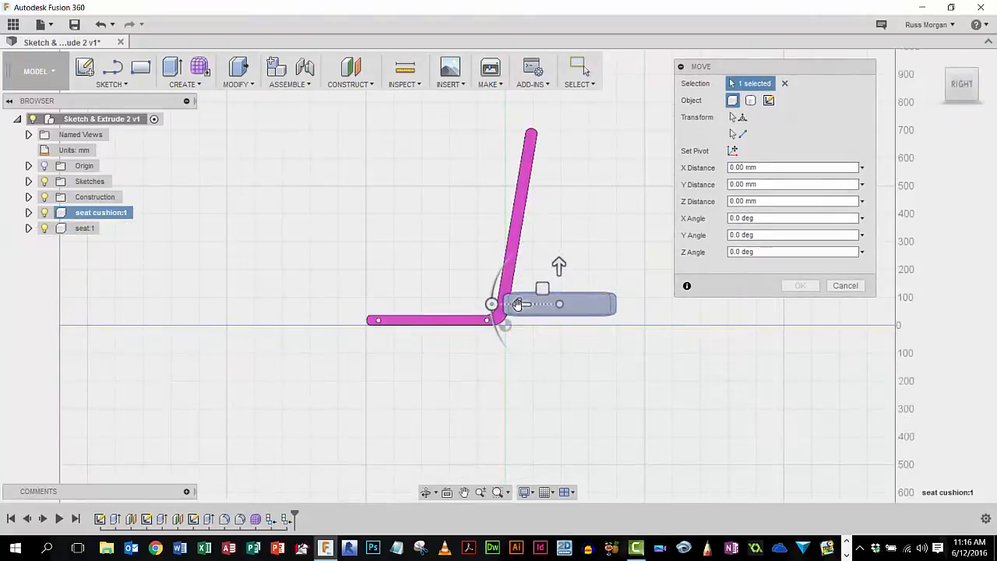
{"action": "left_click_drag", "start_coordinate": [520, 304], "coordinate": [391, 304]}
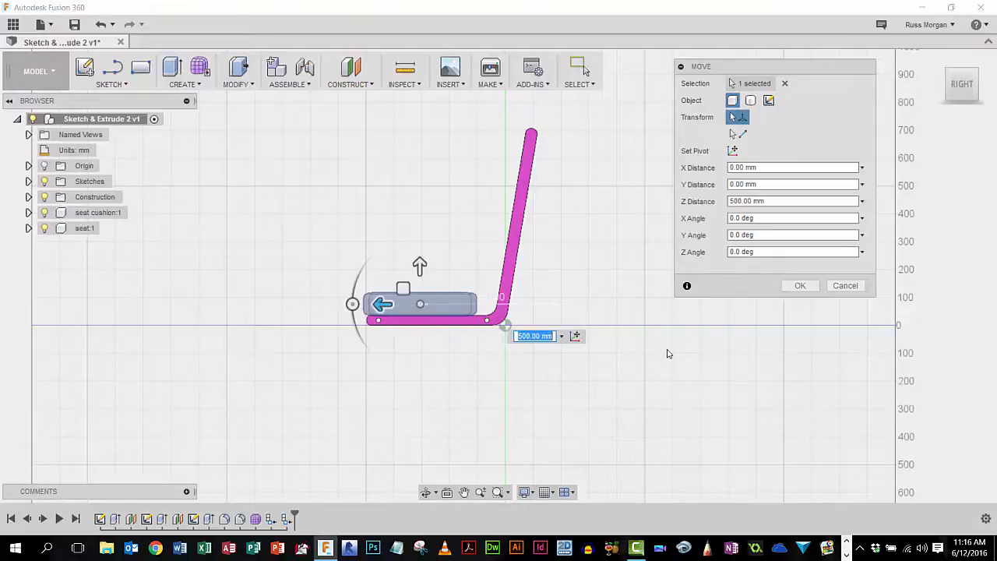
Step: Adjust the cushion's Z move distance to 460 mm so it sits between the seat's front edge and the backrest
{"action": "key", "text": "Right"}
{"action": "scroll", "coordinate": [377, 304], "scroll_direction": "down", "scroll_amount": 2}
{"action": "scroll", "coordinate": [377, 304], "scroll_direction": "down", "scroll_amount": 1}
{"action": "scroll", "coordinate": [382, 300], "scroll_direction": "up", "scroll_amount": 5}
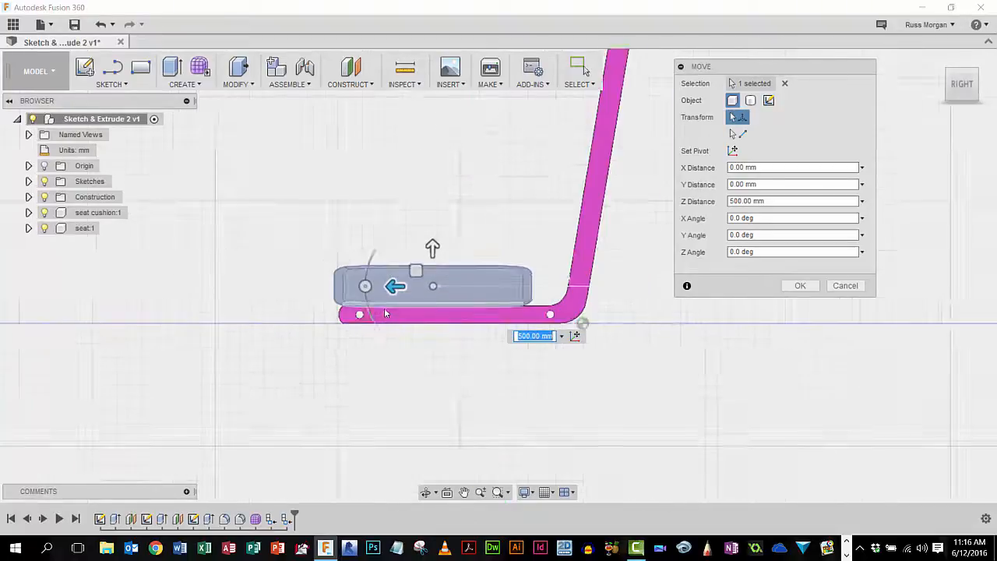
{"action": "left_click_drag", "start_coordinate": [427, 274], "coordinate": [467, 273]}
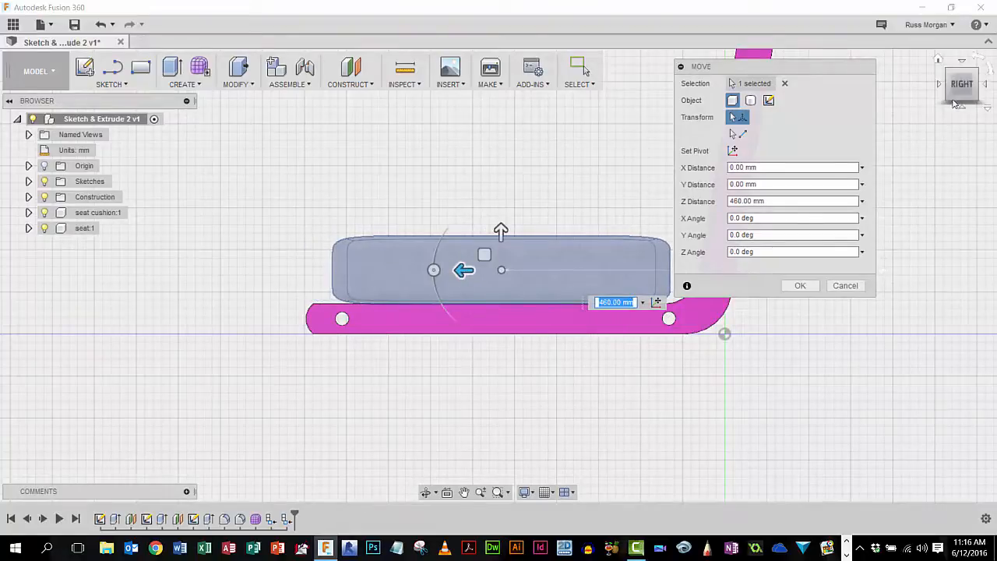
Step: Move the seat cushion -480 mm in X across the seat's width, working in the front view
{"action": "left_click", "coordinate": [987, 82]}
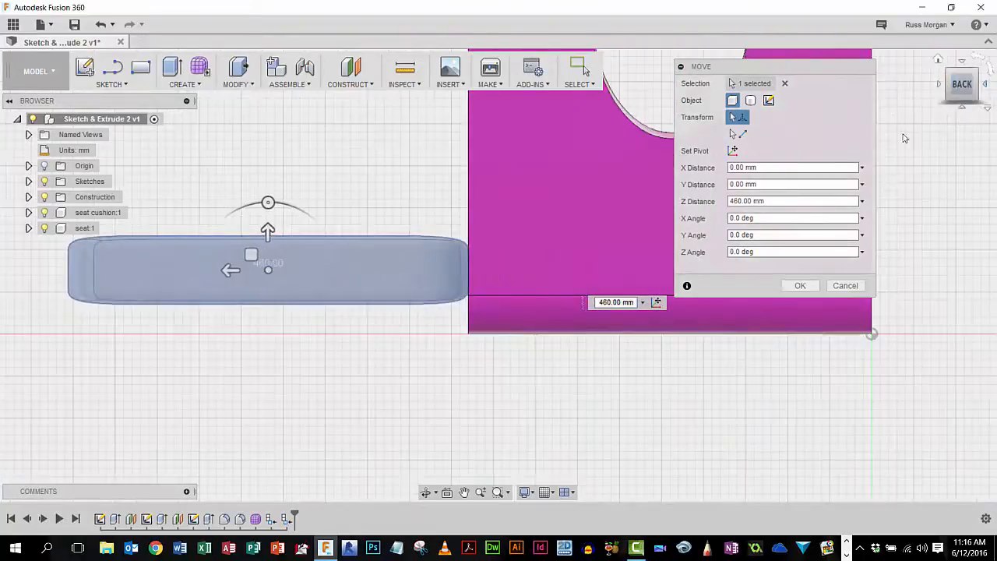
{"action": "left_click", "coordinate": [940, 86]}
{"action": "left_click", "coordinate": [940, 85]}
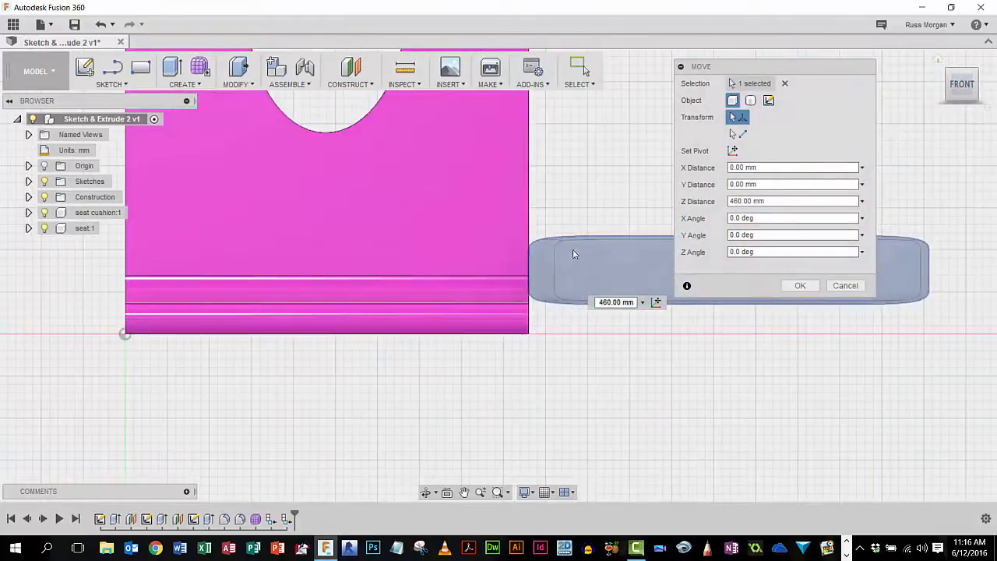
{"action": "left_click_drag", "start_coordinate": [810, 66], "coordinate": [826, 351]}
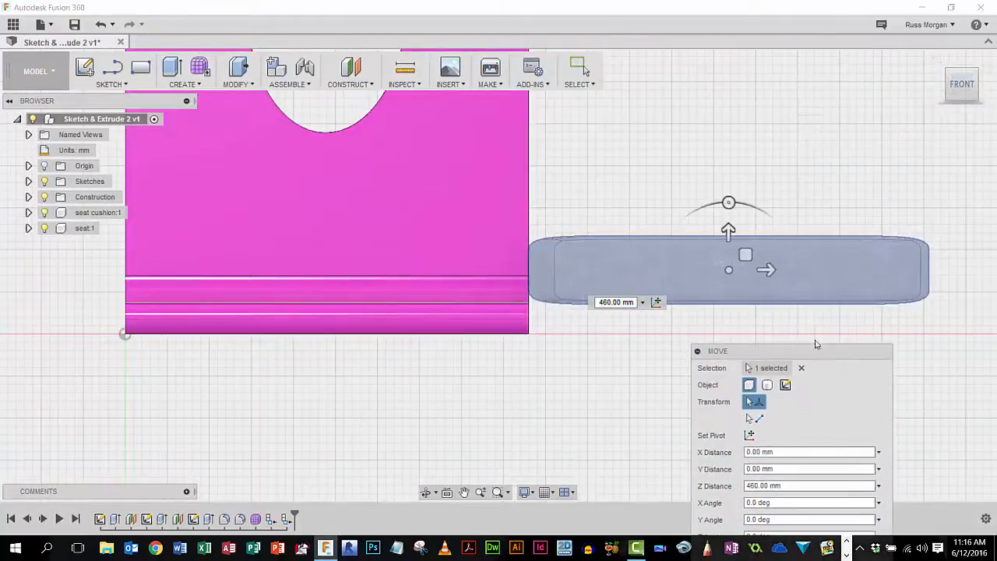
{"action": "left_click_drag", "start_coordinate": [774, 269], "coordinate": [370, 271]}
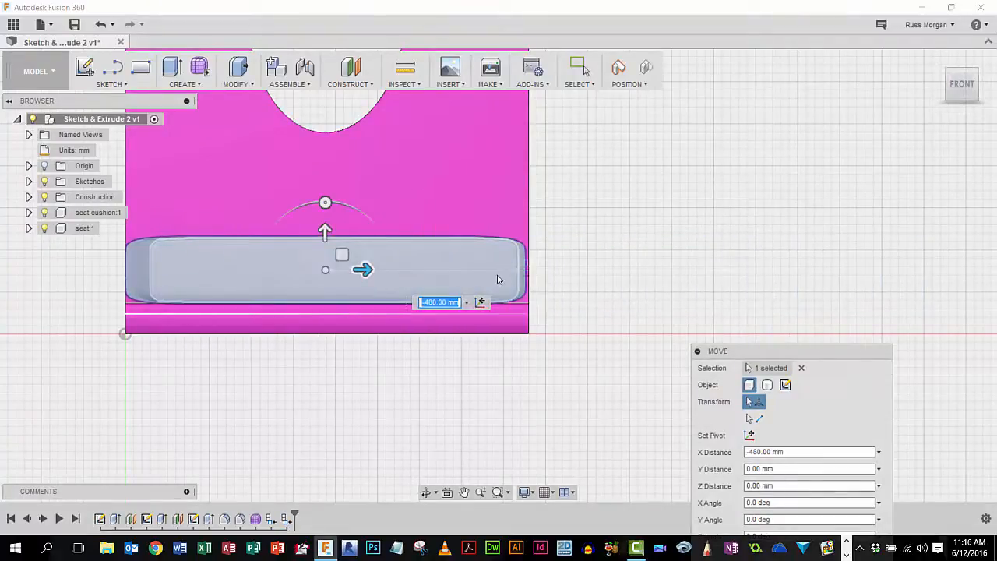
Step: Set the cushion's X move distance to -478 mm, finish the move, and check its placement from the home view
{"action": "scroll", "coordinate": [443, 279], "scroll_direction": "down", "scroll_amount": 2}
{"action": "scroll", "coordinate": [443, 280], "scroll_direction": "up", "scroll_amount": 4}
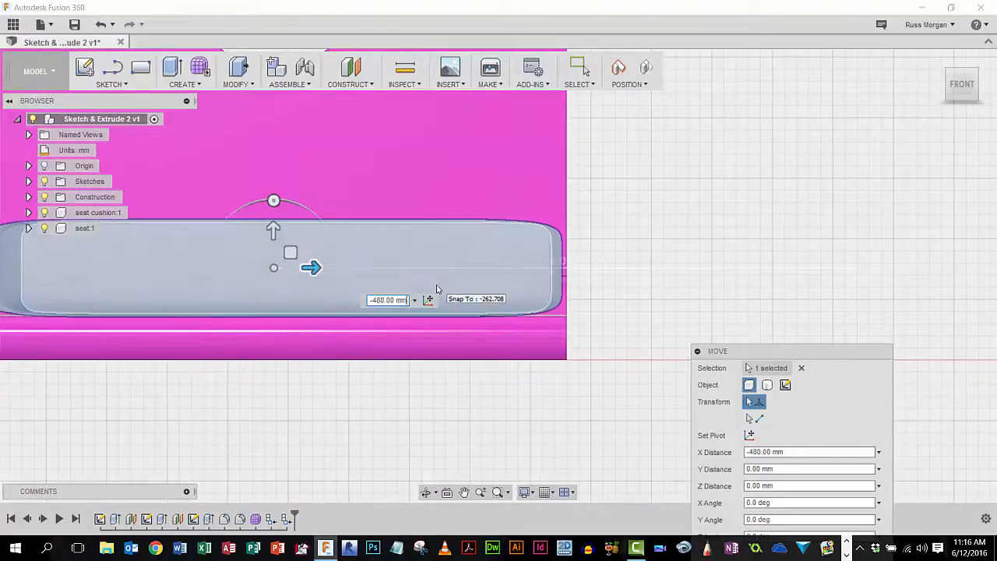
{"action": "scroll", "coordinate": [437, 289], "scroll_direction": "down", "scroll_amount": 2}
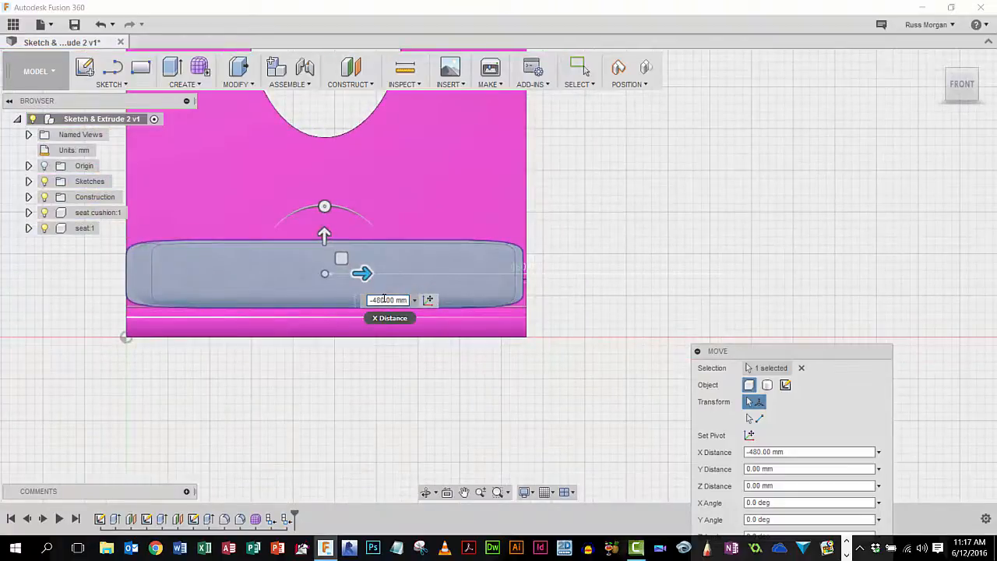
{"action": "key", "text": "BackSpace"}
{"action": "type", "text": "2"}
{"action": "key", "text": "BackSpace"}
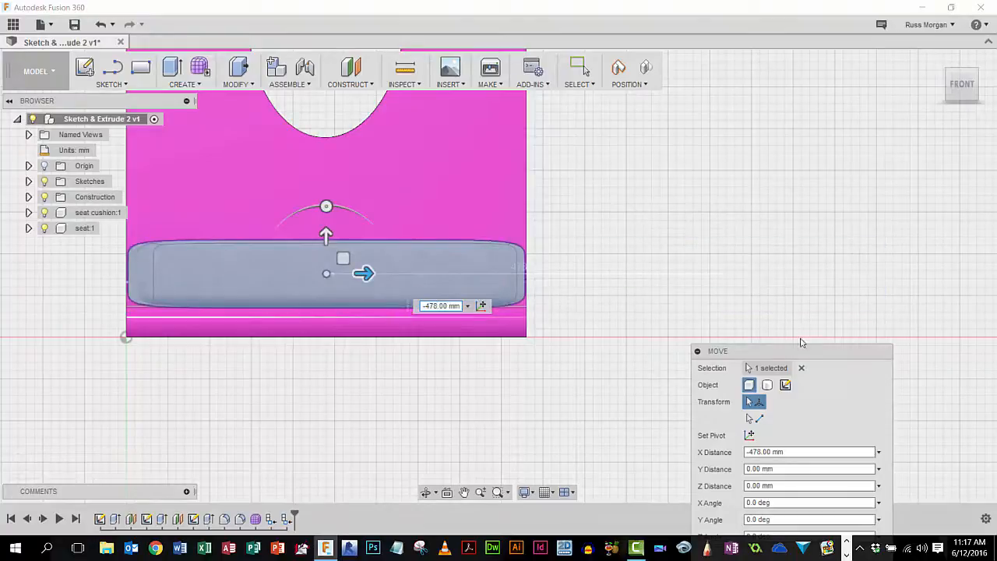
{"action": "left_click", "coordinate": [830, 423]}
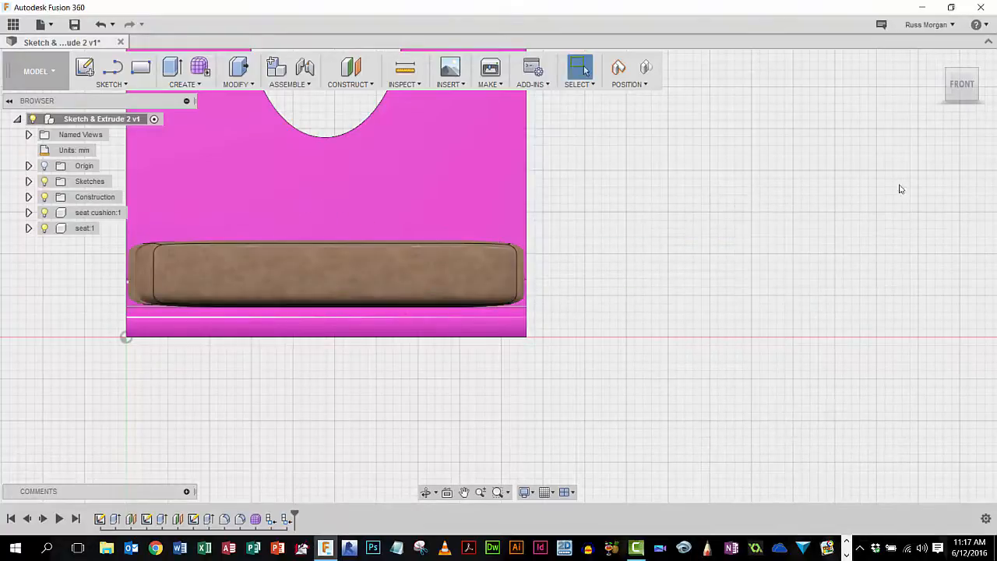
{"action": "left_click", "coordinate": [940, 61]}
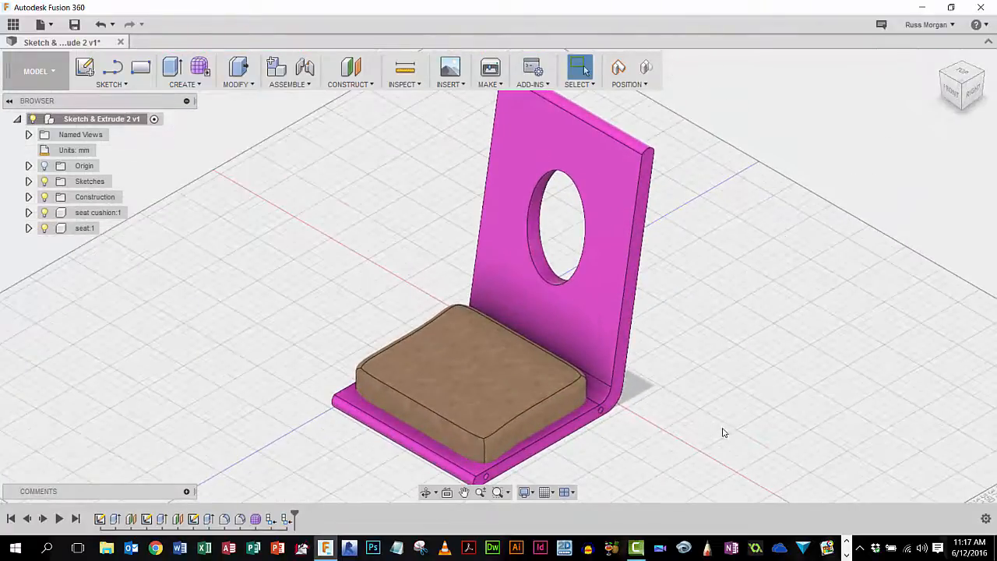
{"action": "middle_click_drag", "start_coordinate": [722, 432], "coordinate": [667, 358], "text": "shift"}
{"action": "scroll", "coordinate": [665, 352], "scroll_direction": "up", "scroll_amount": 1}
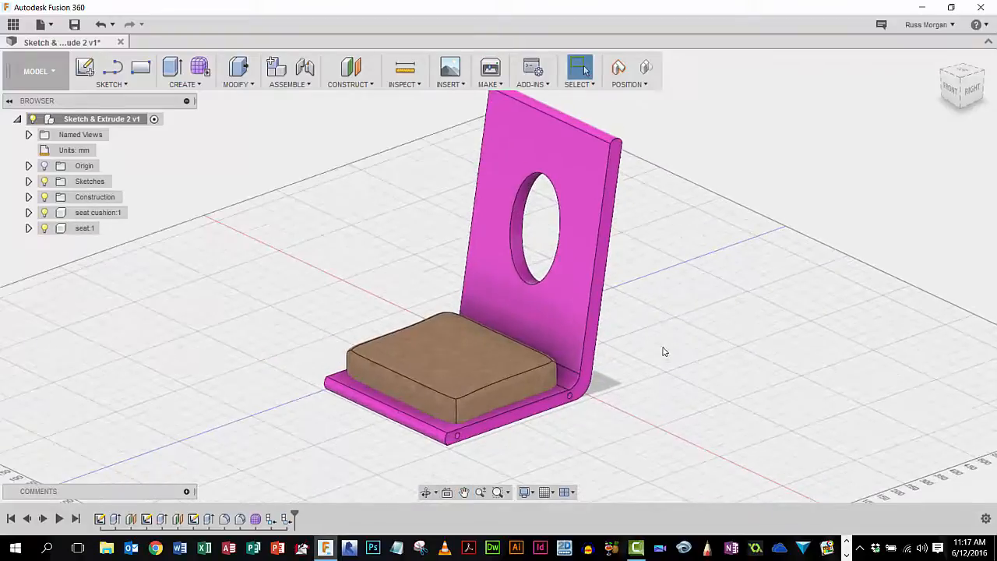